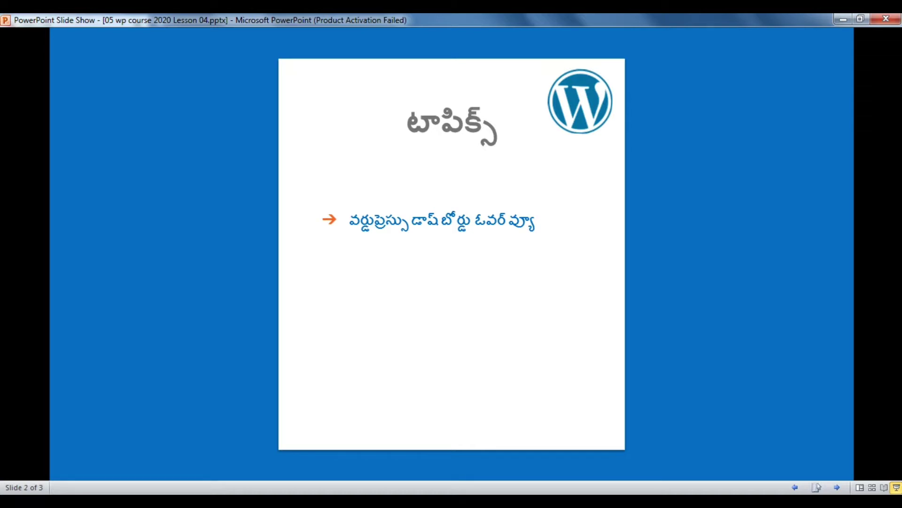
# Step: Advance the slide show to slide 3, then switch to the browser and enter telugump3lyrics.in
pyautogui.press('Right')
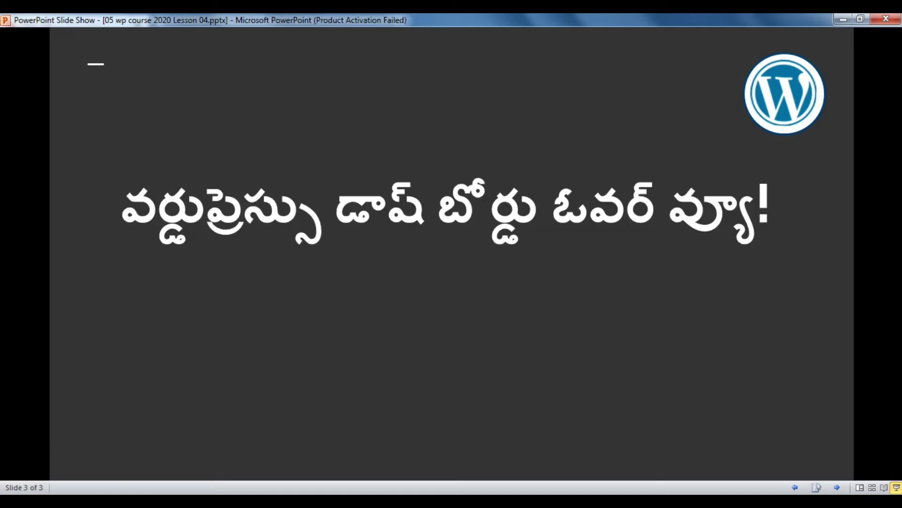
pyautogui.hotkey('alt', 'Tab')
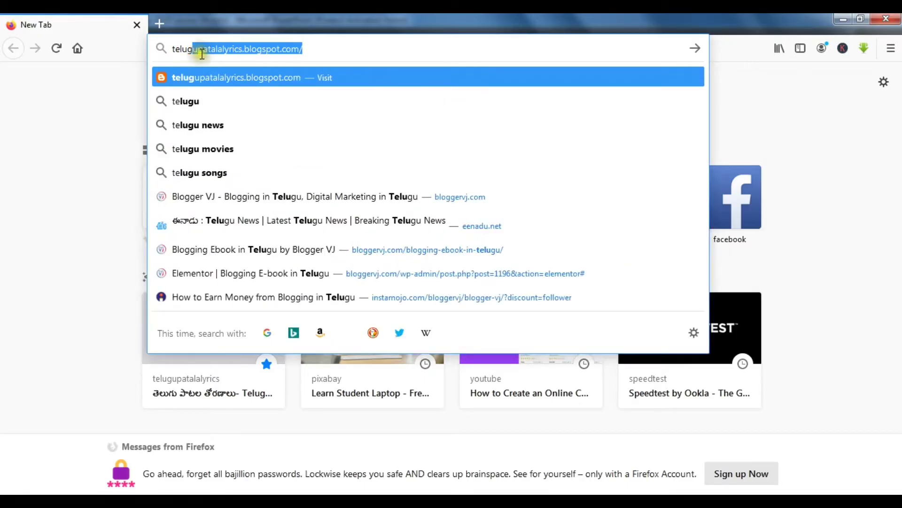
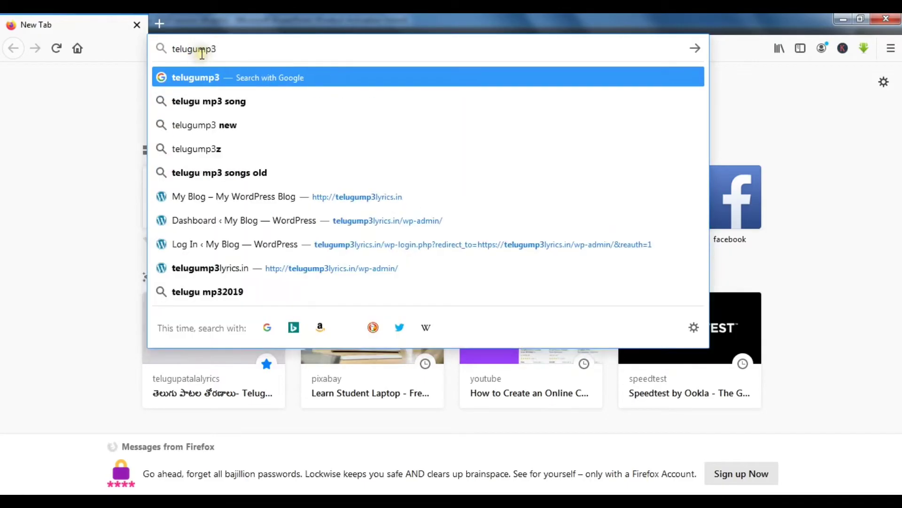
pyautogui.write('lyrics.')
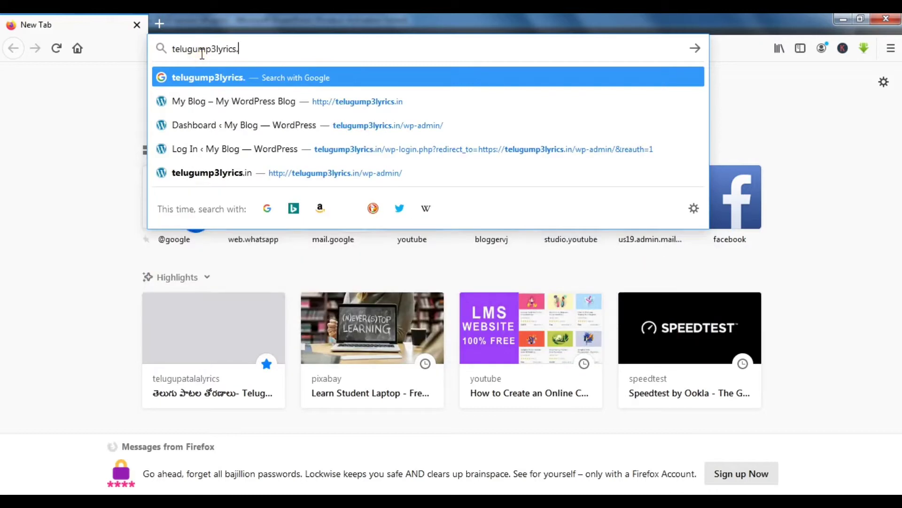
pyautogui.write('in')
# Step: Load telugump3lyrics.in and scroll down to its Hello world! post
pyautogui.press('Return')
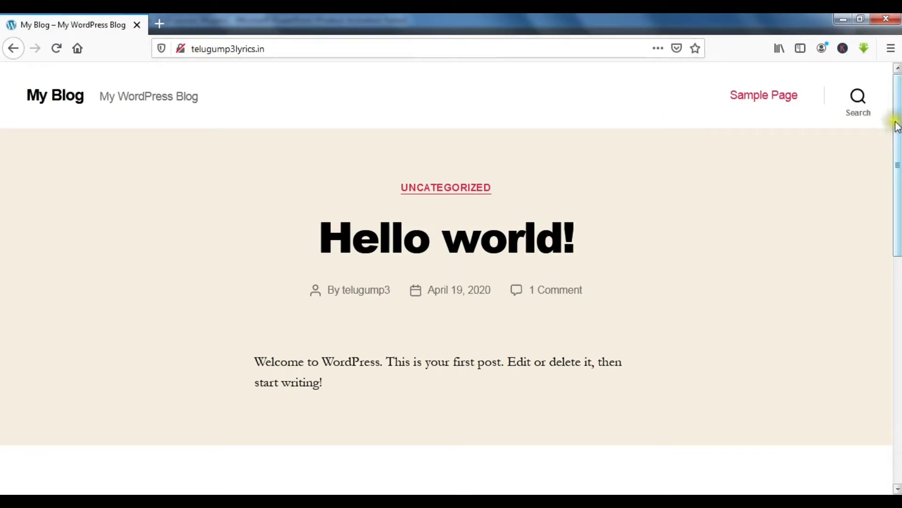
pyautogui.moveTo(896, 121)
pyautogui.mouseDown()
pyautogui.moveTo(897, 351)
pyautogui.moveTo(897, 119)
pyautogui.mouseUp()
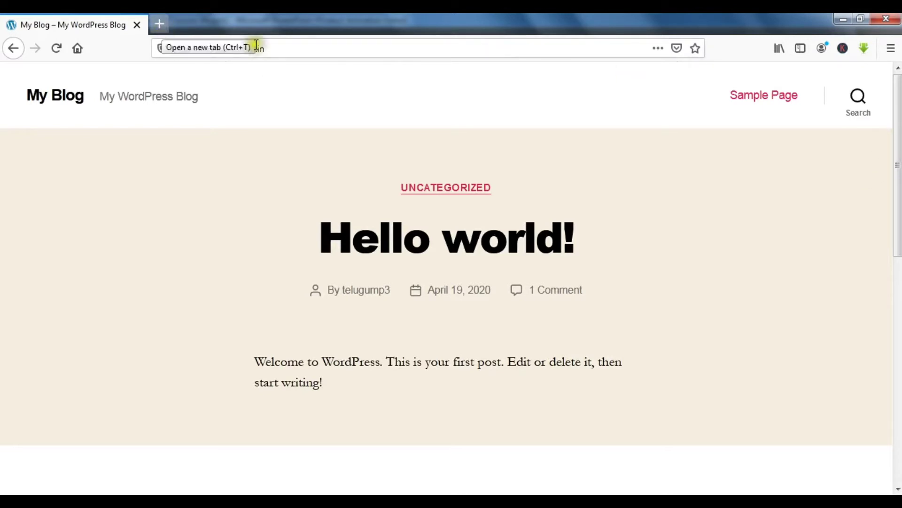
# Step: Load the blog's telugump3lyrics.in/wp-admin/ dashboard address in a new tab
pyautogui.click(336, 51)
pyautogui.hotkey('ctrl', 'c')
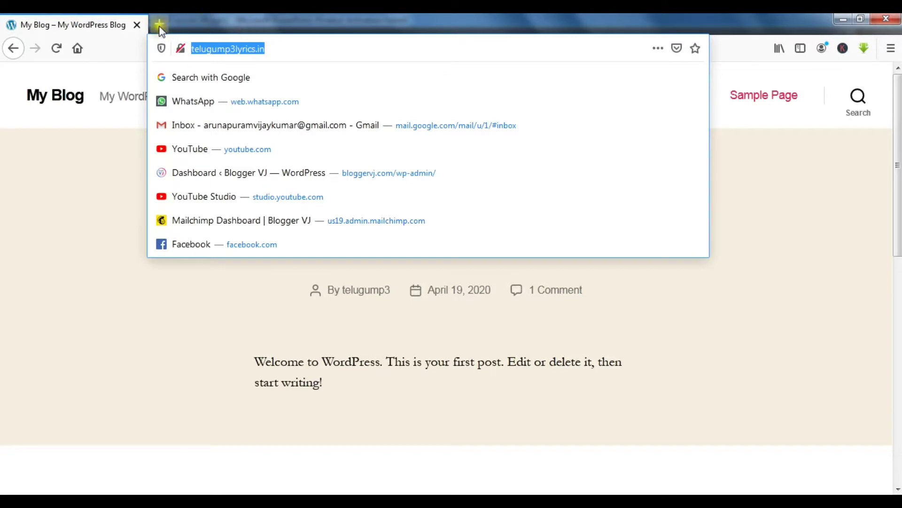
pyautogui.click(159, 23)
pyautogui.hotkey('ctrl', 'v')
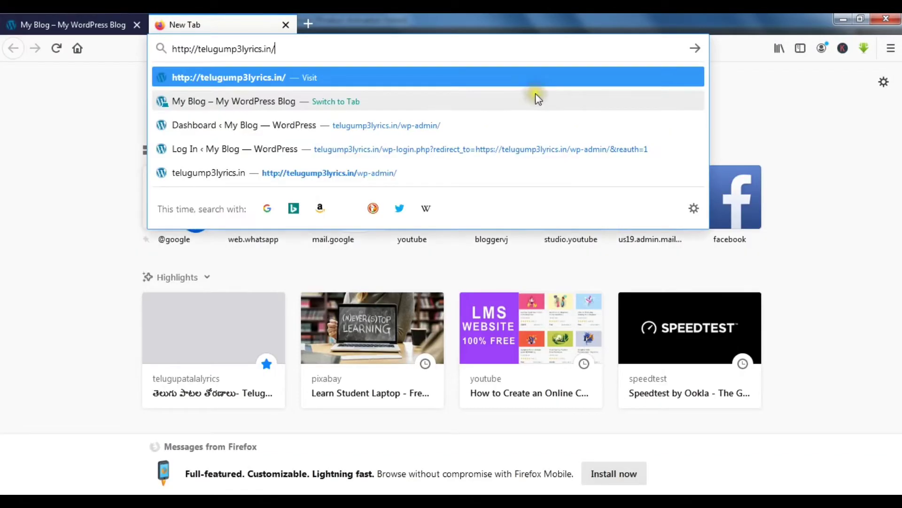
pyautogui.write('wp')
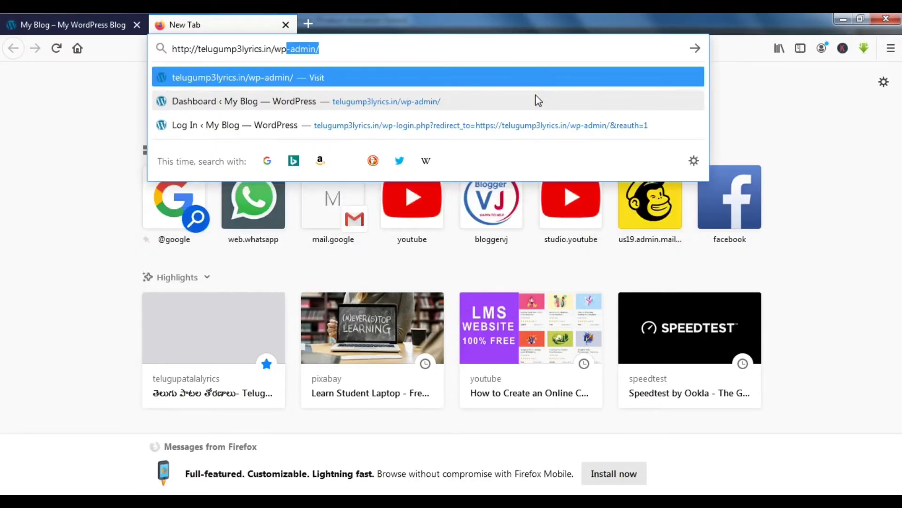
pyautogui.press('End')
pyautogui.press('Return')
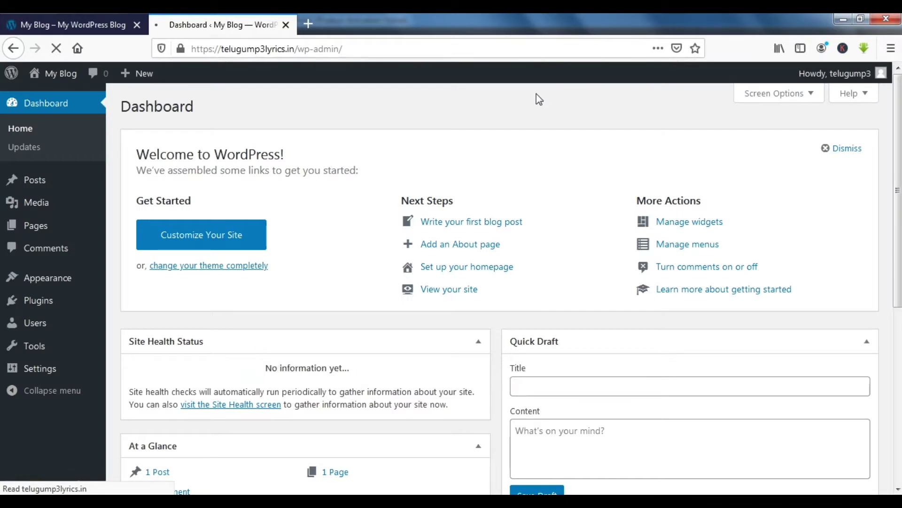
# Step: Log out from the Howdy menu, then reload wp-admin to reach the login page
pyautogui.moveTo(881, 73)
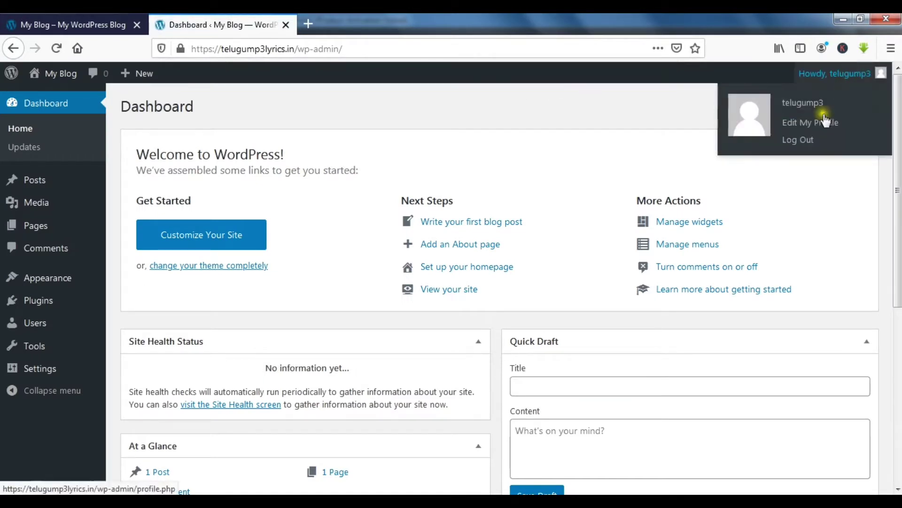
pyautogui.click(805, 141)
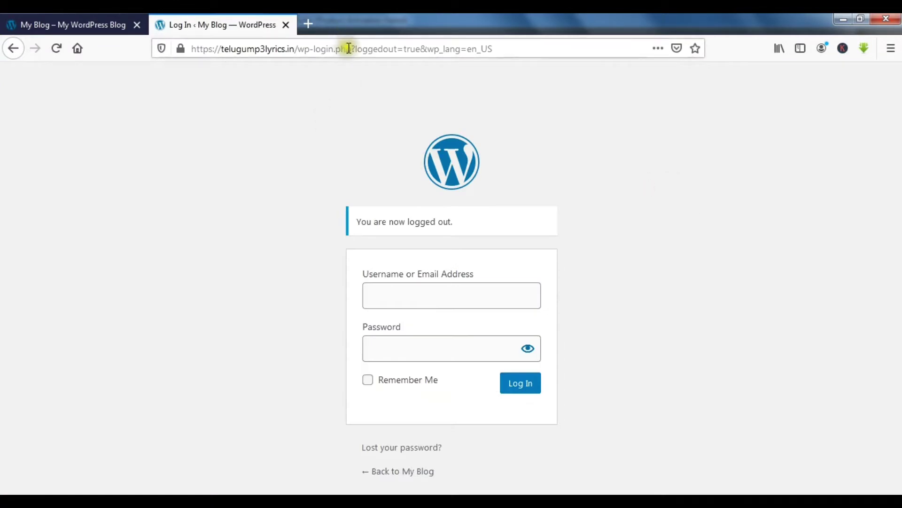
pyautogui.click(329, 49)
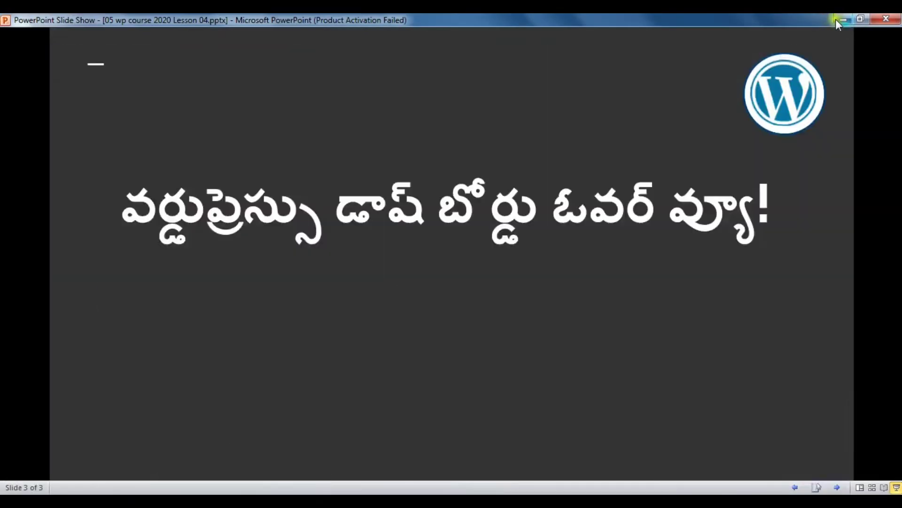
pyautogui.click(249, 490)
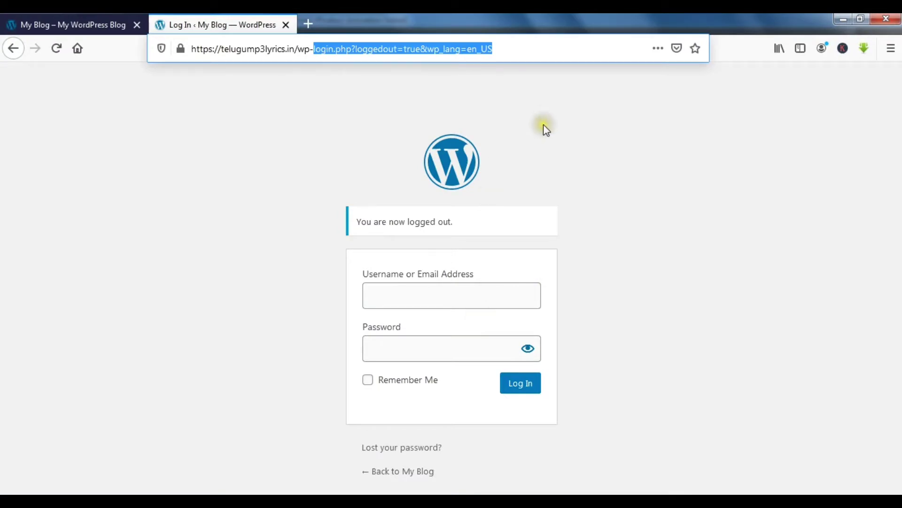
pyautogui.write('admin')
pyautogui.press('Return')
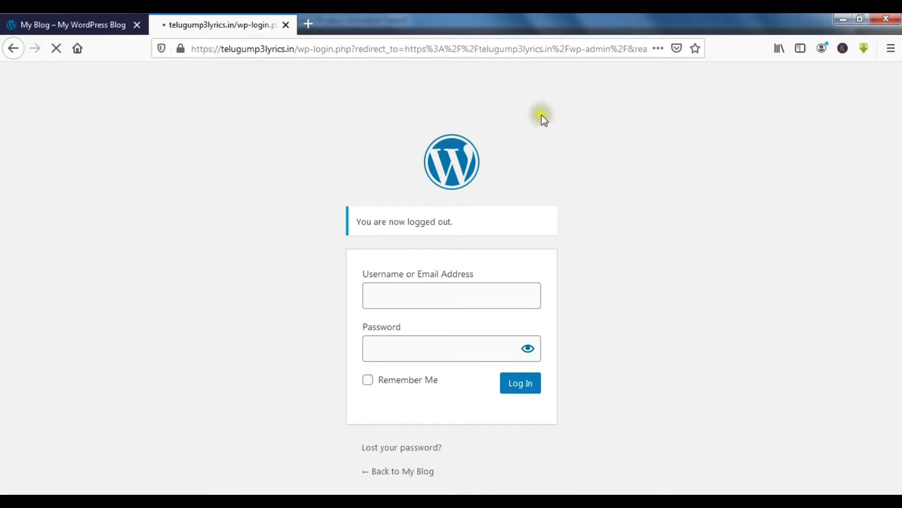
# Step: Sign in with the admin username and password, declining Firefox's offer to save the login
pyautogui.click(783, 203)
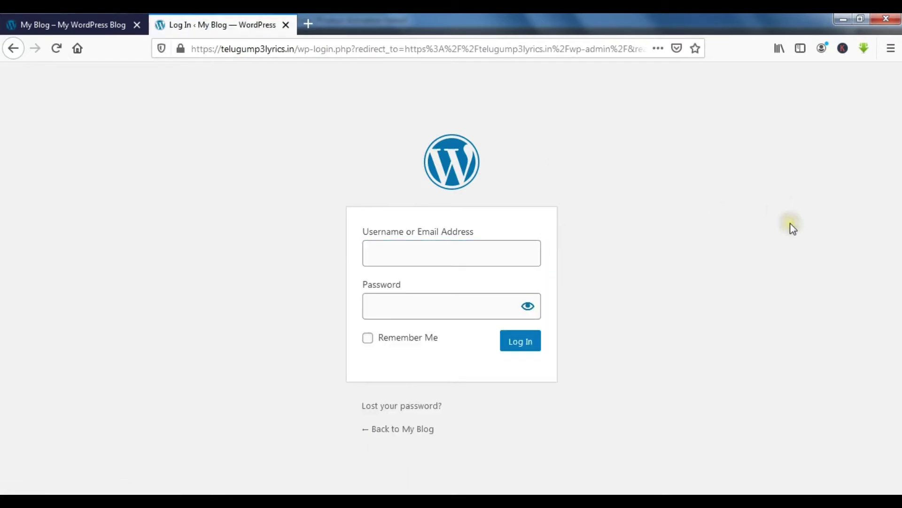
pyautogui.click(499, 264)
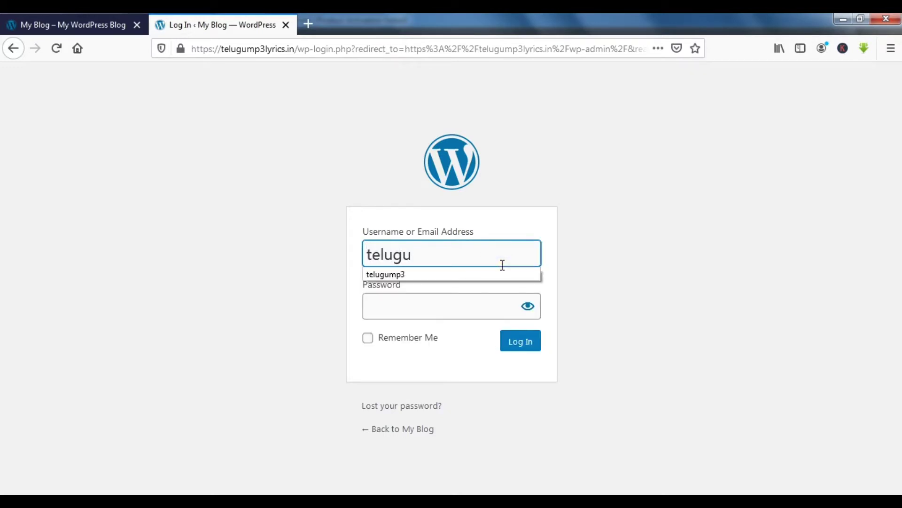
pyautogui.press('Tab')
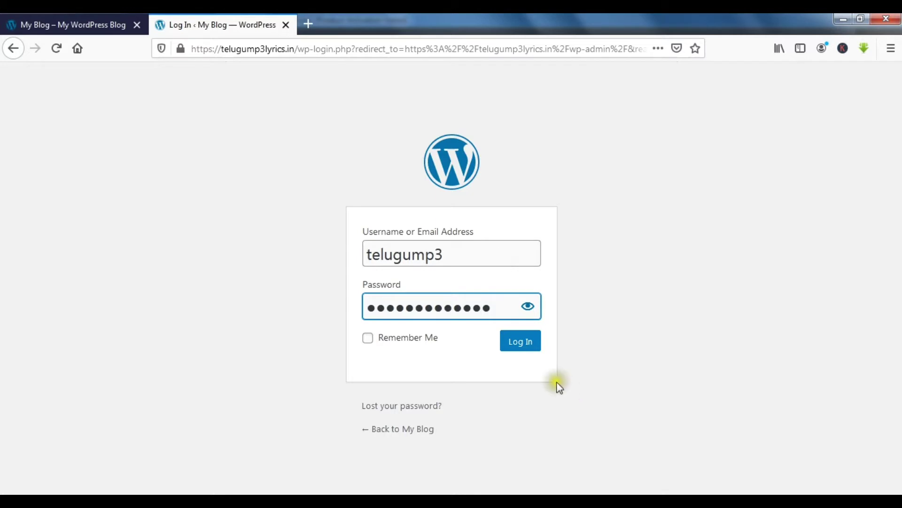
pyautogui.click(527, 346)
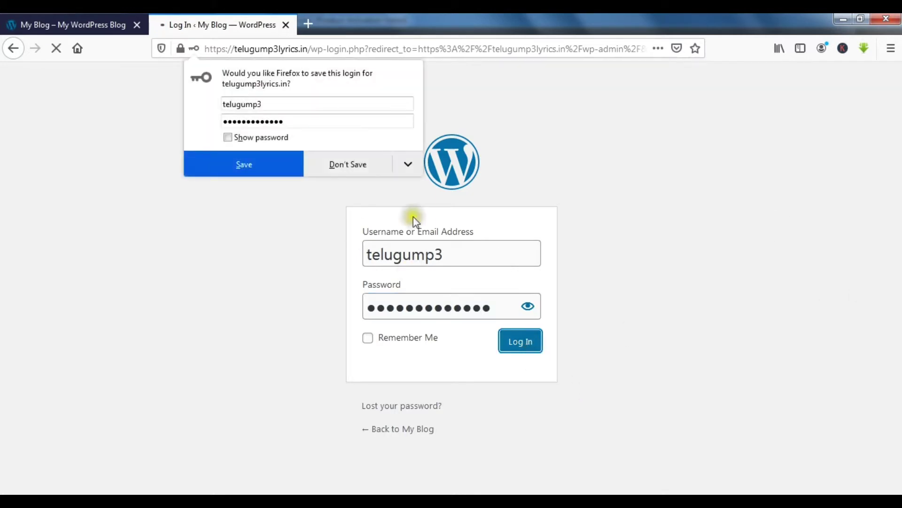
pyautogui.click(357, 166)
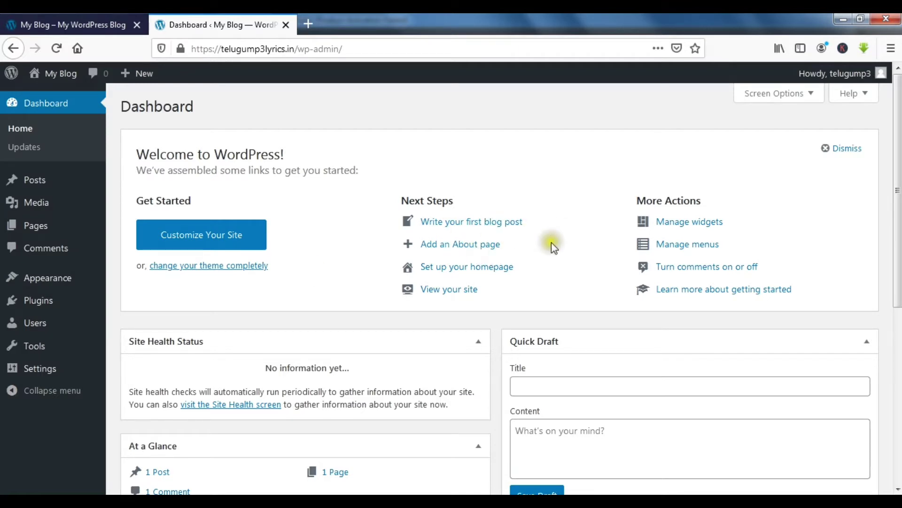
pyautogui.click(489, 230)
pyautogui.scroll(-3, 704, 289)
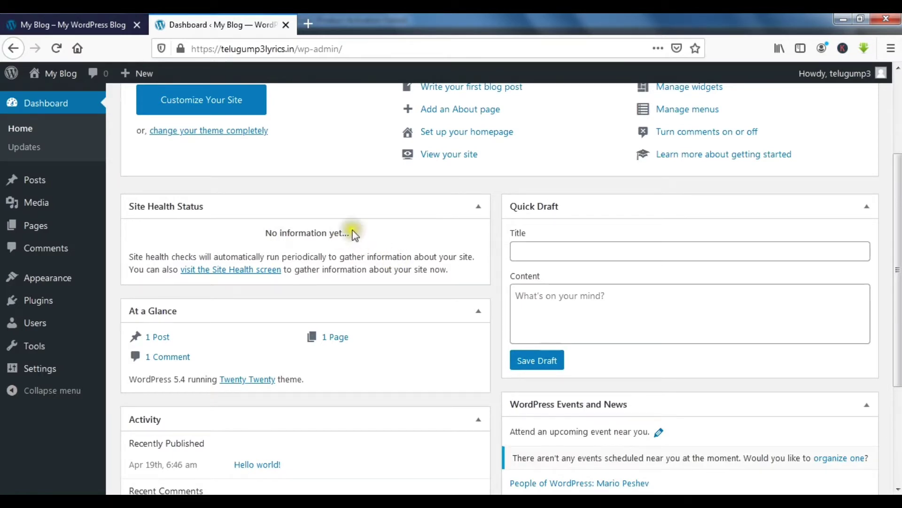
pyautogui.moveTo(353, 232); pyautogui.dragTo(262, 239)
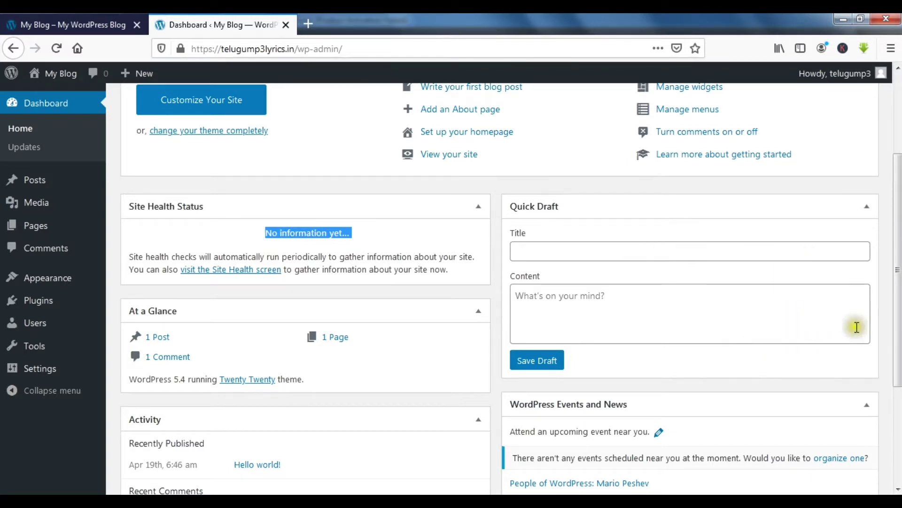
pyautogui.scroll(-3, 846, 338)
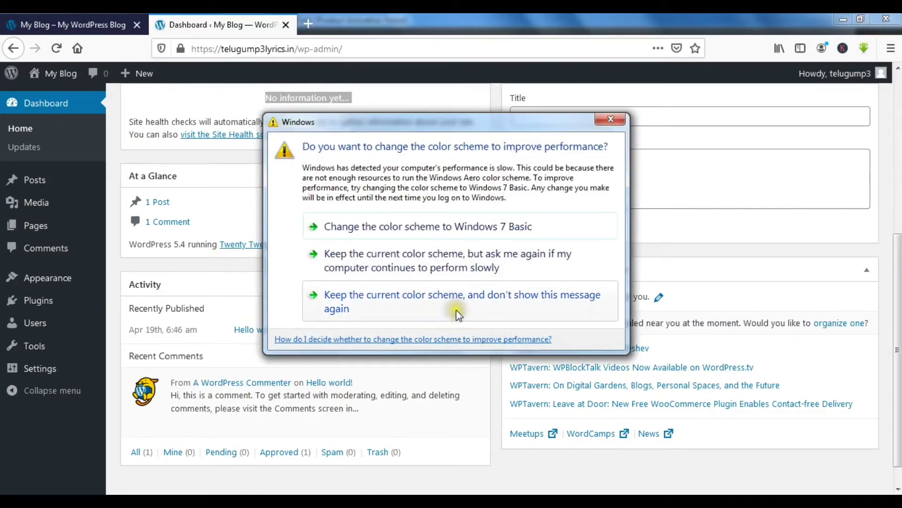
pyautogui.click(456, 310)
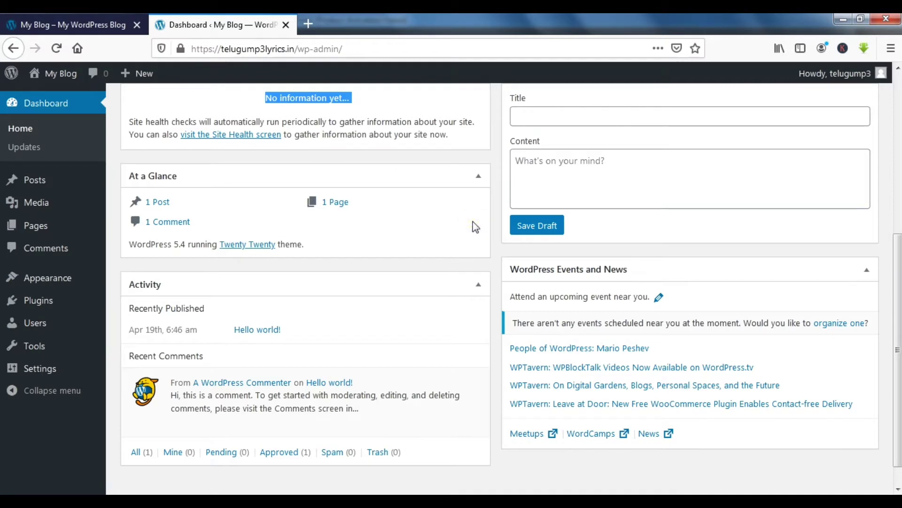
pyautogui.scroll(-1, 475, 226)
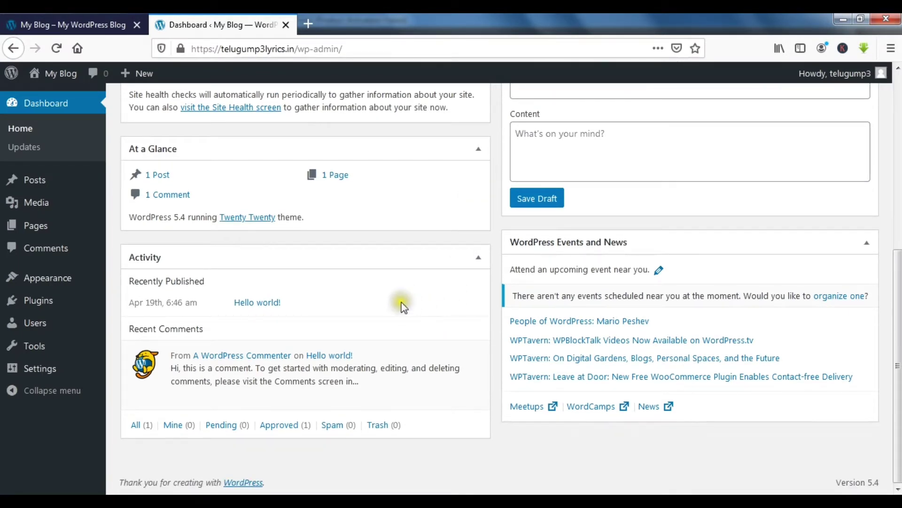
pyautogui.click(412, 310)
pyautogui.click(422, 311)
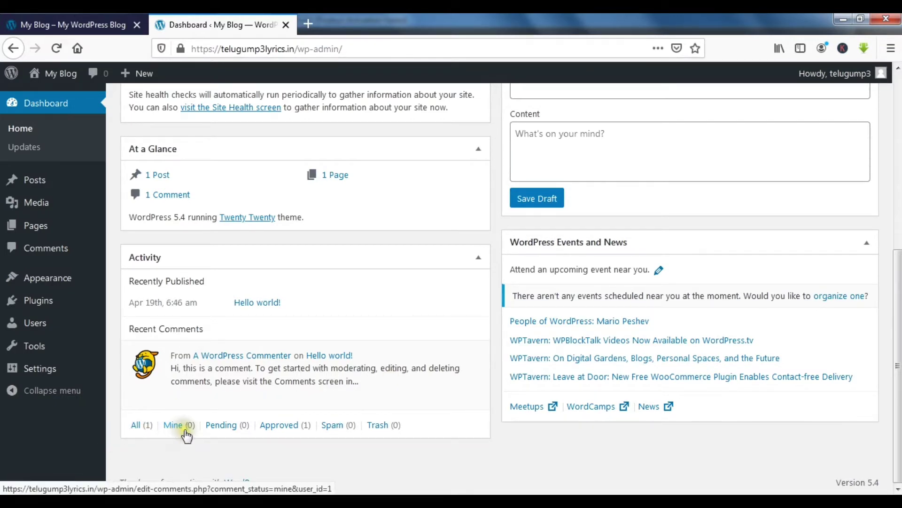
pyautogui.moveTo(425, 399)
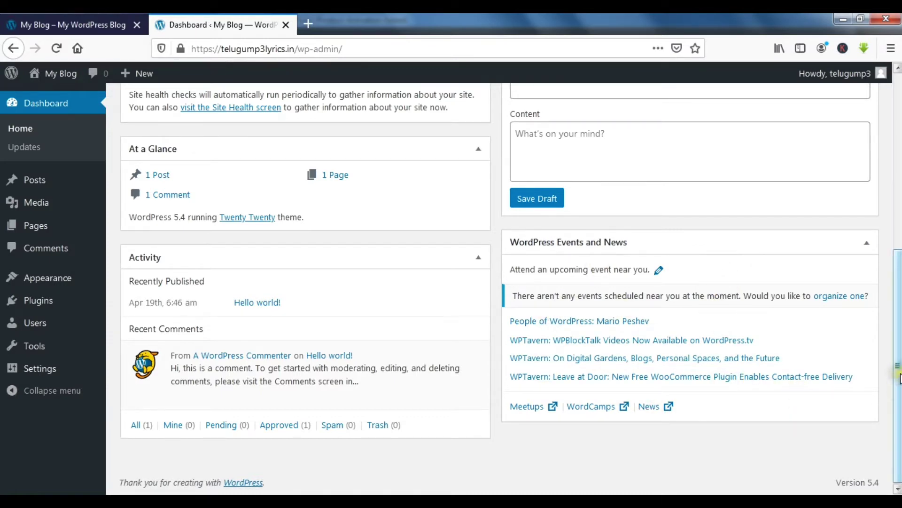
pyautogui.scroll(6, 897, 376)
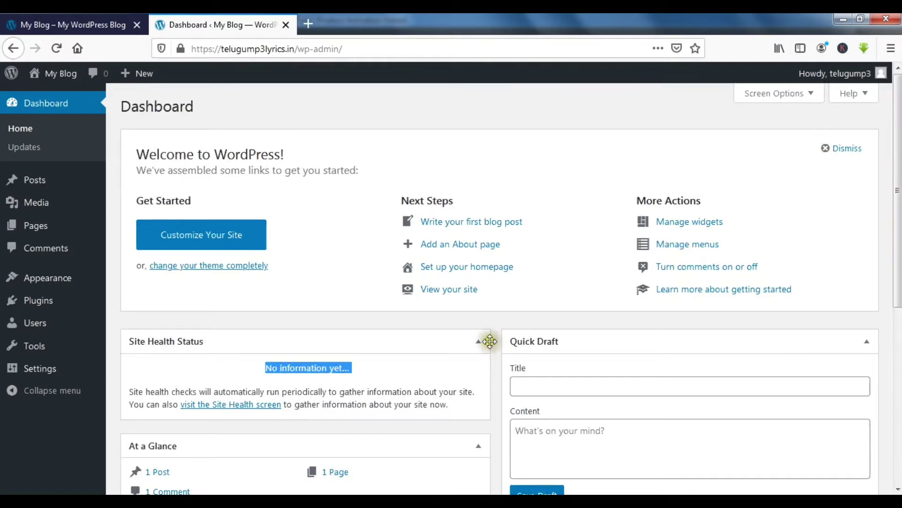
pyautogui.scroll(-3, 842, 322)
pyautogui.click(868, 208)
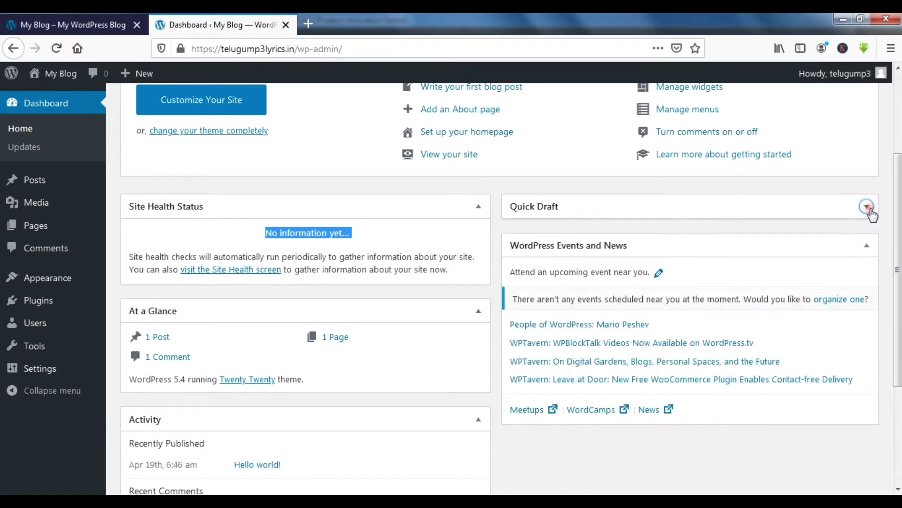
pyautogui.click(477, 206)
pyautogui.click(478, 246)
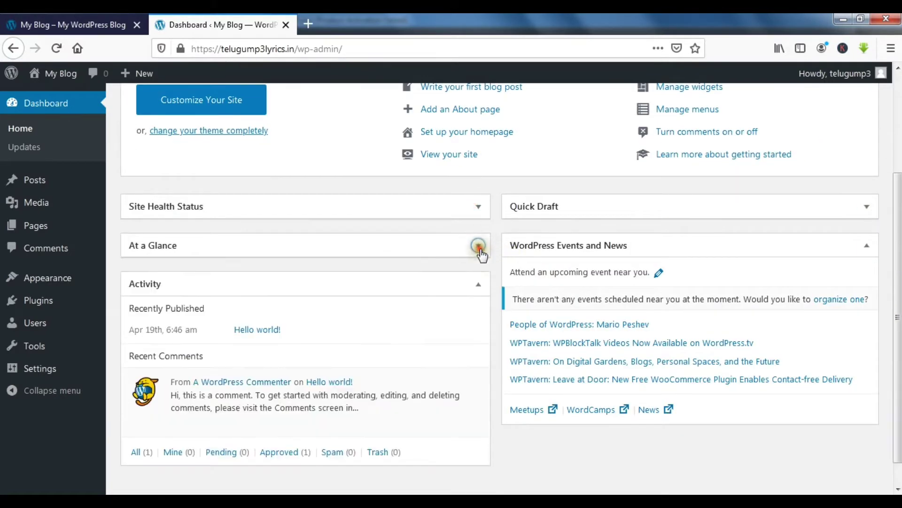
pyautogui.click(477, 284)
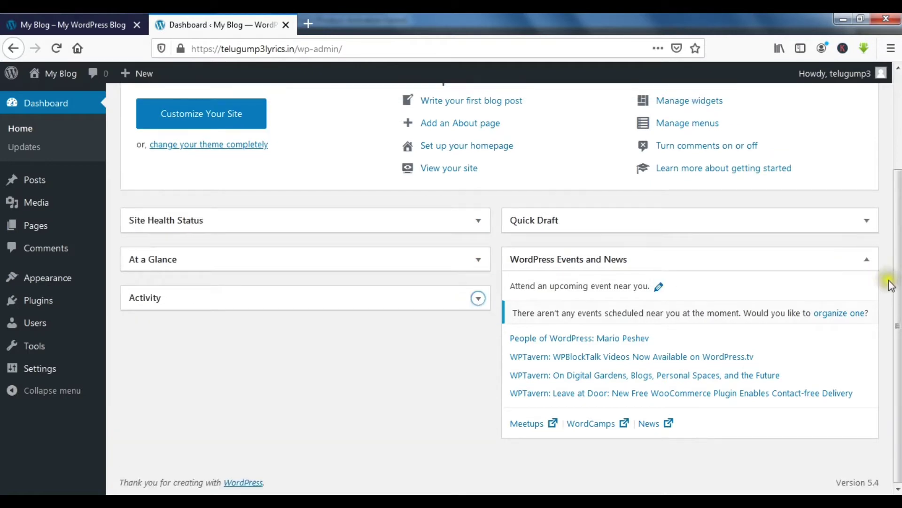
pyautogui.click(867, 259)
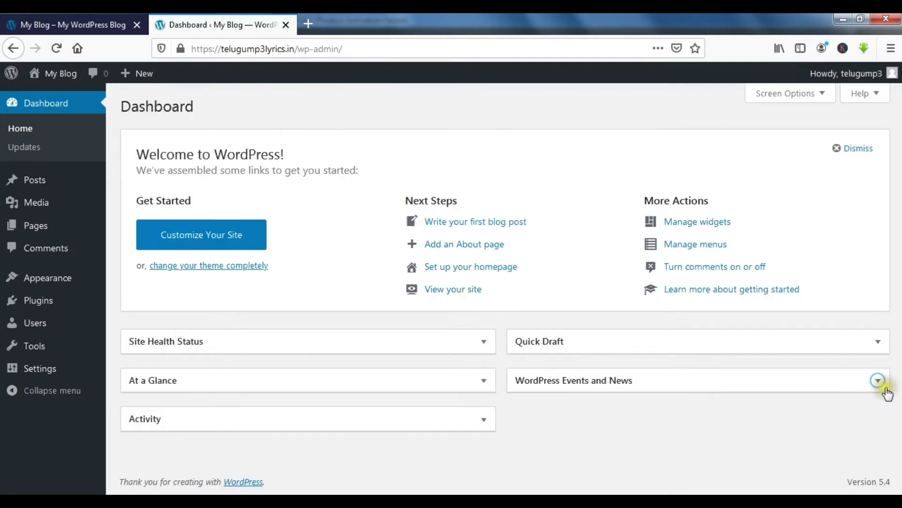
pyautogui.click(885, 390)
pyautogui.click(481, 422)
pyautogui.click(479, 382)
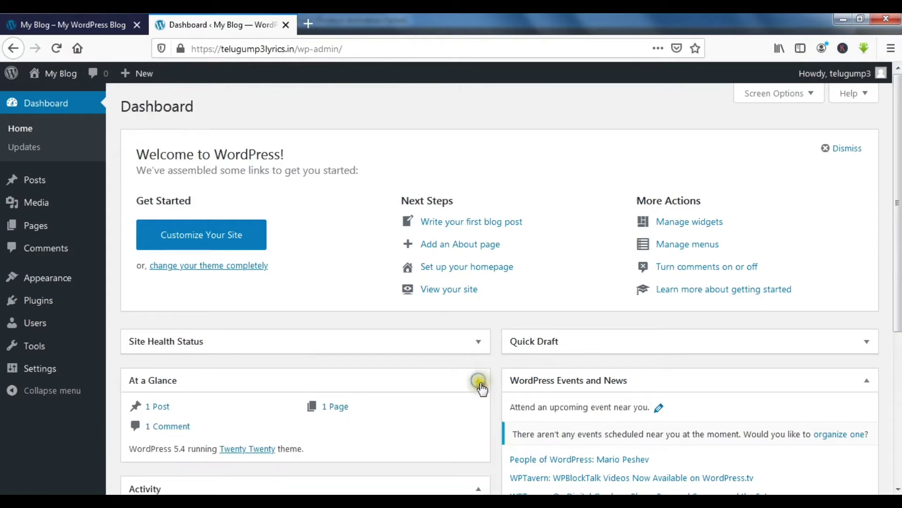
pyautogui.click(478, 342)
pyautogui.click(864, 350)
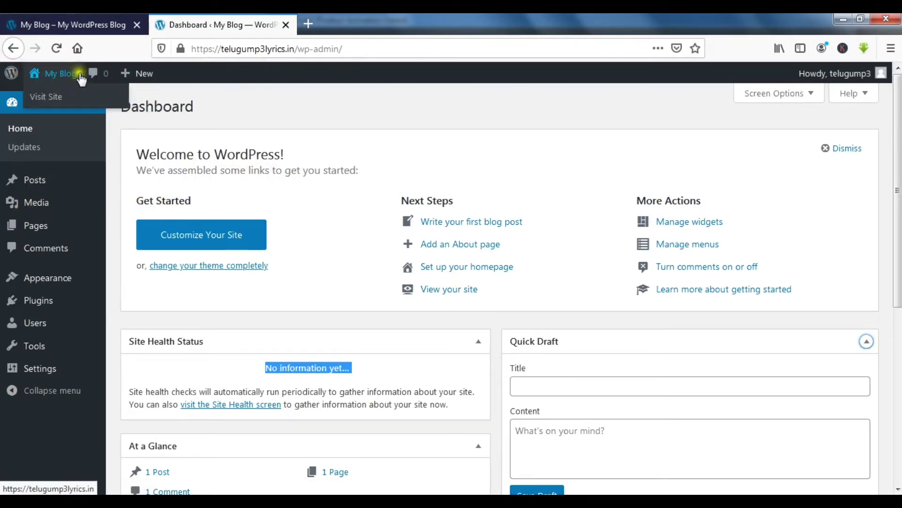
pyautogui.moveTo(17, 84)
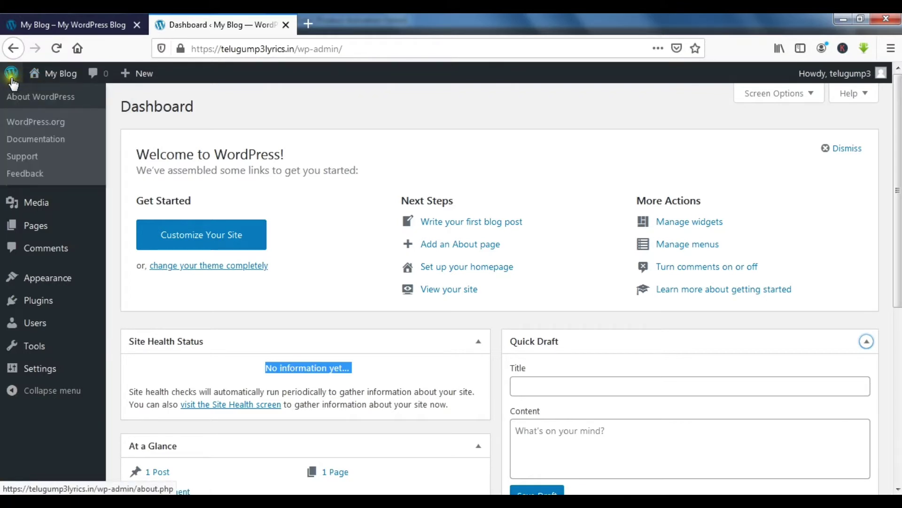
pyautogui.moveTo(41, 74)
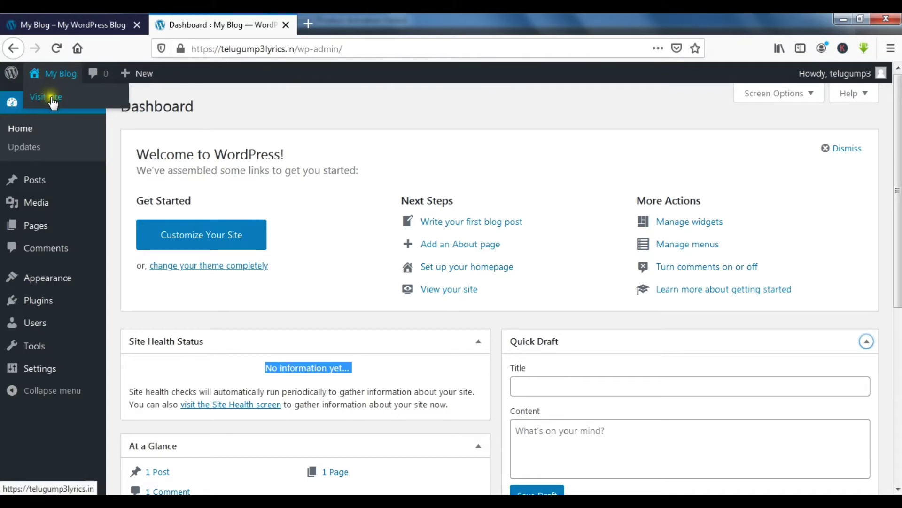
pyautogui.rightClick(56, 100)
pyautogui.click(70, 110)
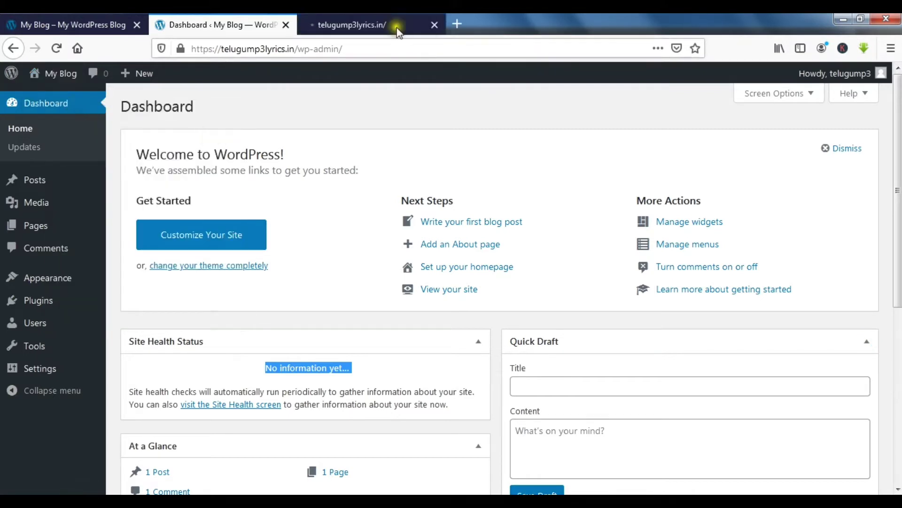
pyautogui.click(396, 27)
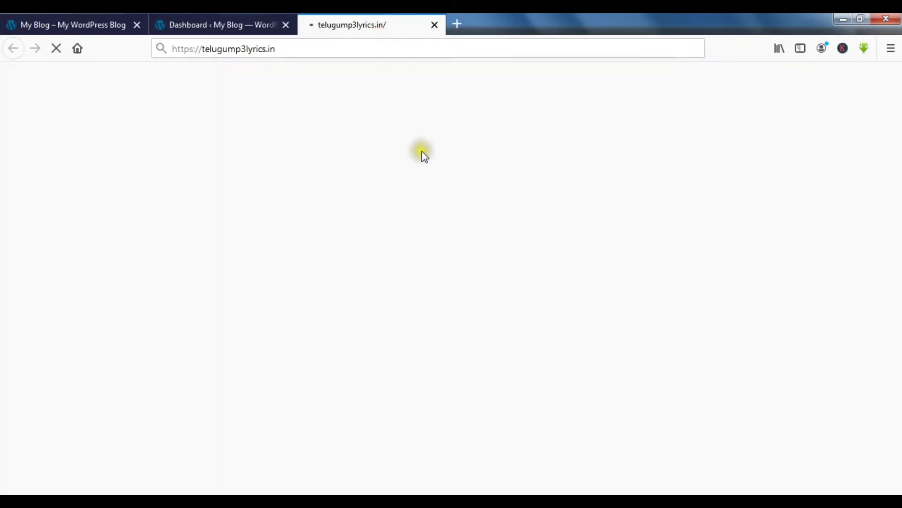
pyautogui.click(224, 32)
pyautogui.moveTo(151, 85)
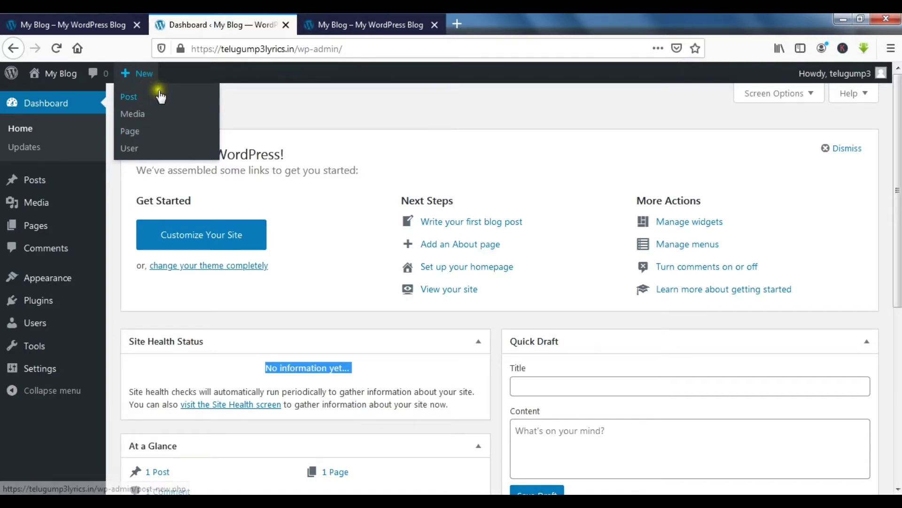
pyautogui.click(408, 25)
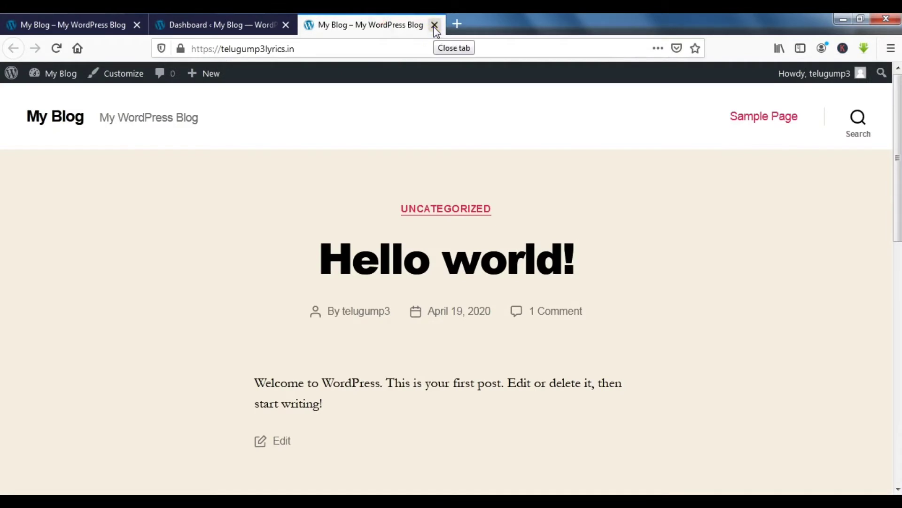
pyautogui.click(435, 25)
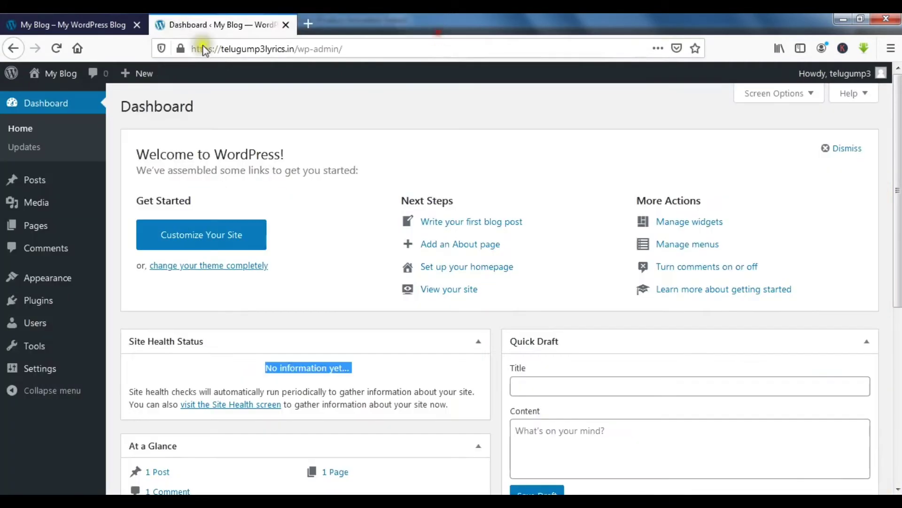
# Step: Check Dashboard > Updates, confirming WordPress 5.4 with plugins and themes up to date
pyautogui.click(26, 150)
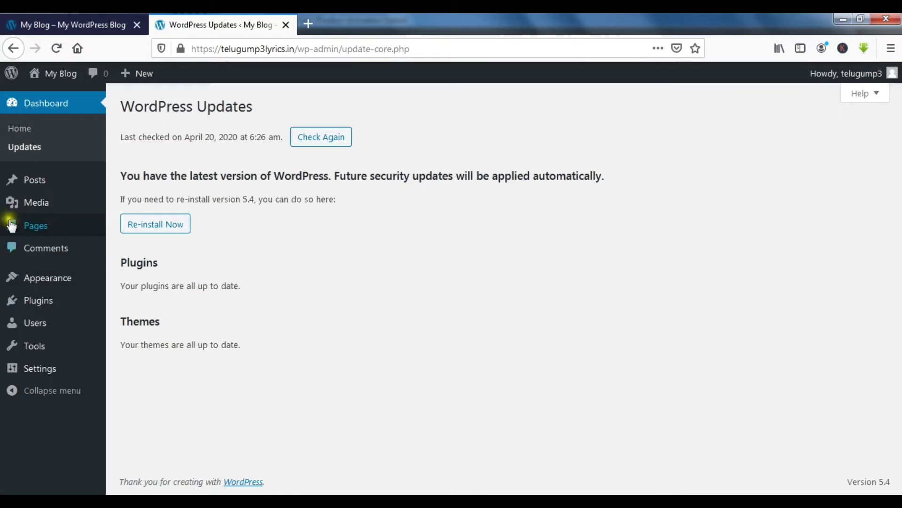
pyautogui.click(34, 184)
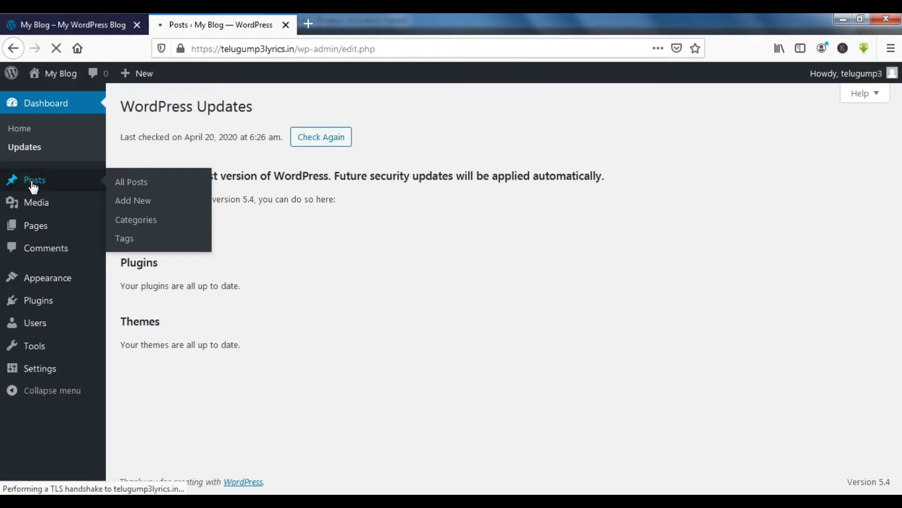
# Step: Bring up the Posts list showing the single Hello world! post
pyautogui.click(34, 189)
pyautogui.click(34, 192)
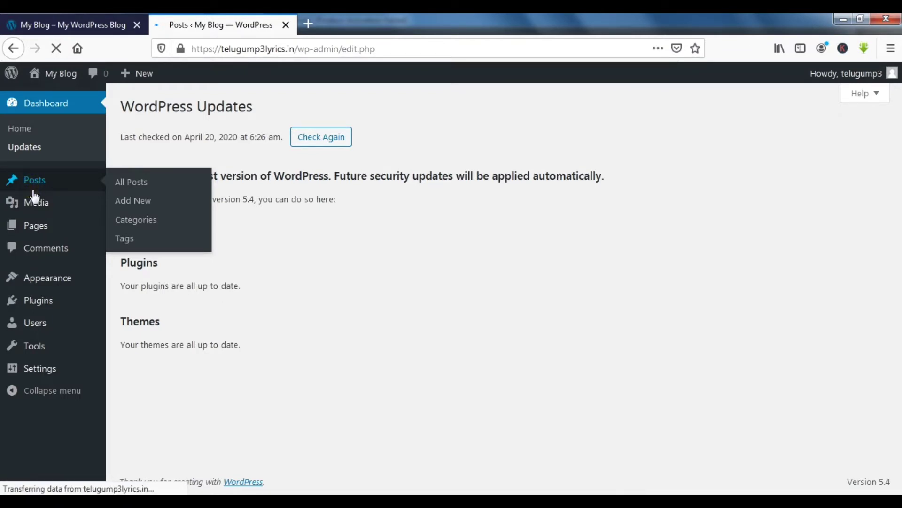
pyautogui.click(34, 192)
pyautogui.click(33, 183)
pyautogui.click(36, 183)
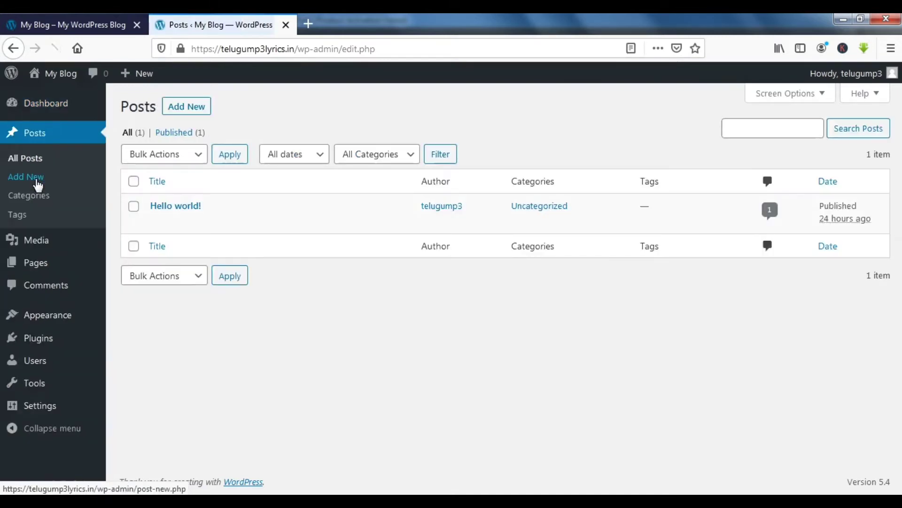
pyautogui.click(137, 209)
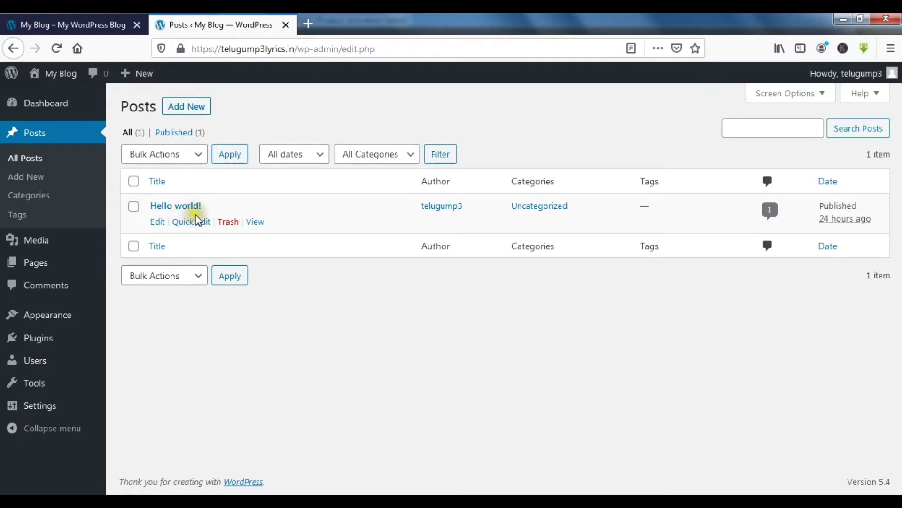
pyautogui.click(179, 238)
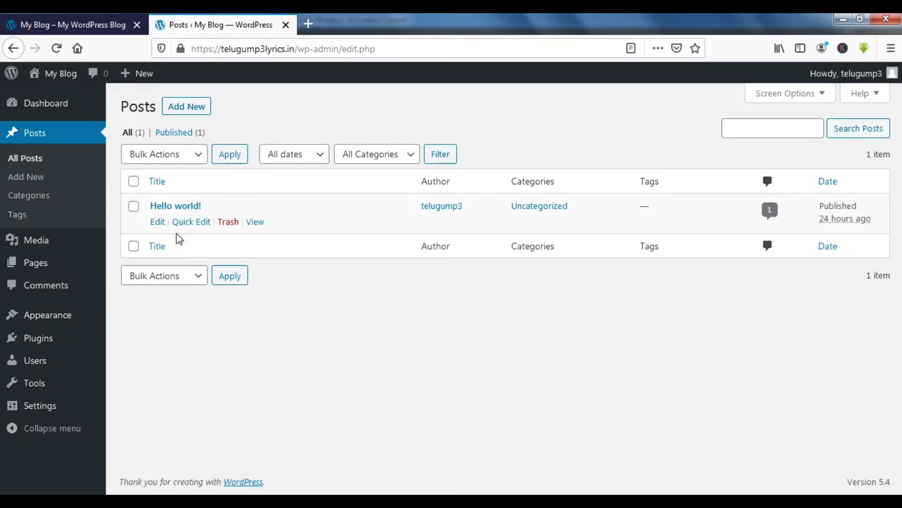
pyautogui.click(176, 231)
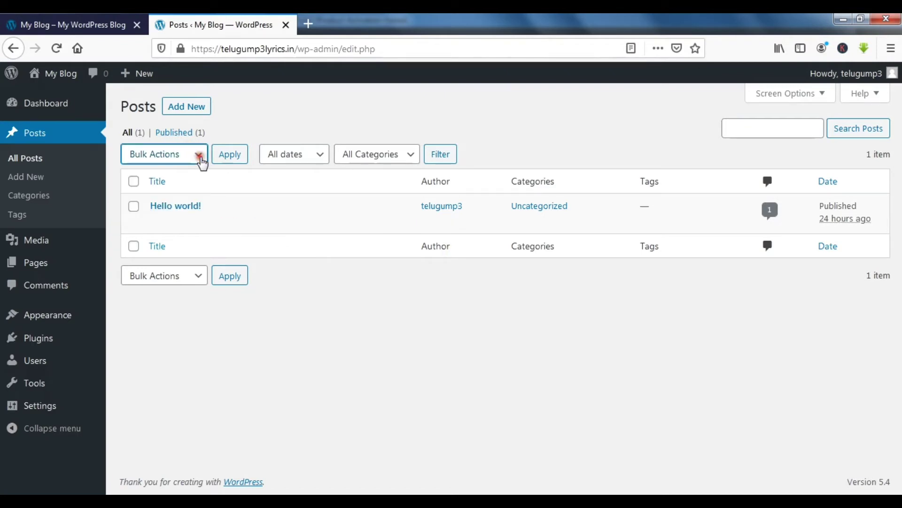
# Step: Inspect the Bulk Actions, All dates and All Categories dropdowns, leaving filters unchanged
pyautogui.click(200, 160)
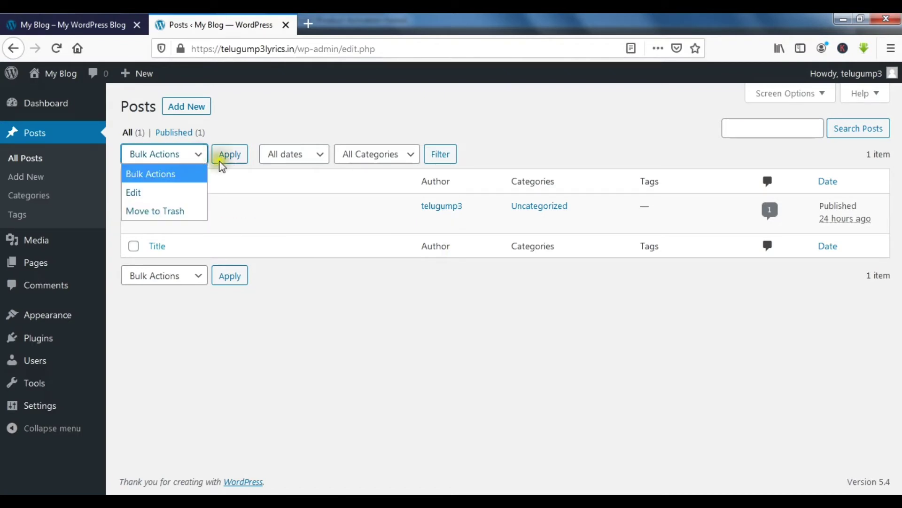
pyautogui.click(200, 154)
pyautogui.click(322, 158)
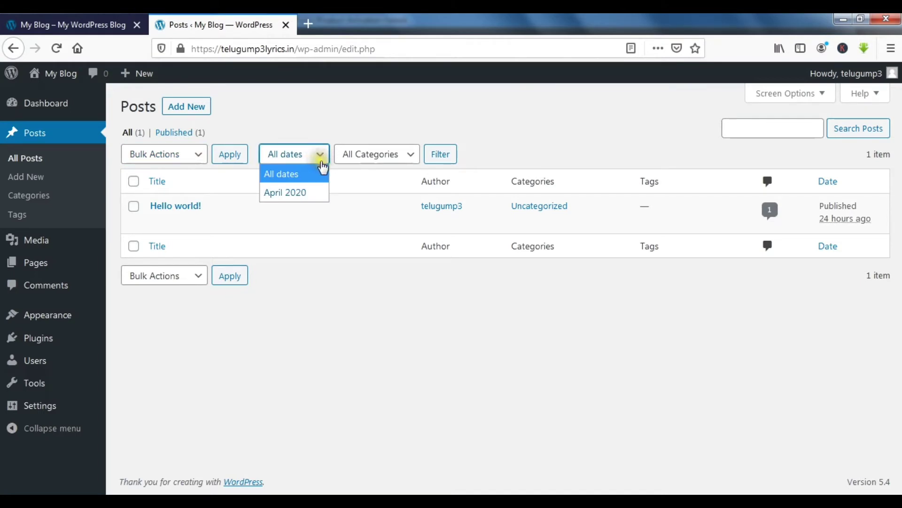
pyautogui.click(408, 160)
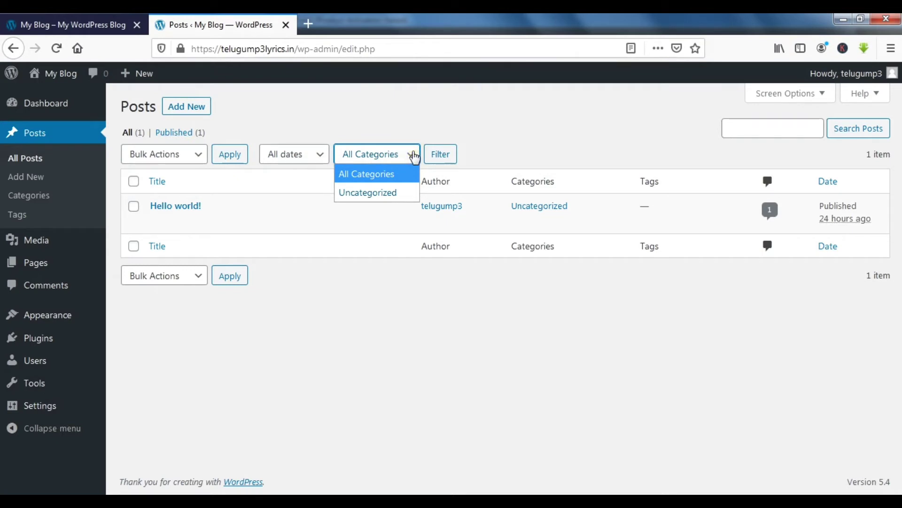
pyautogui.click(413, 158)
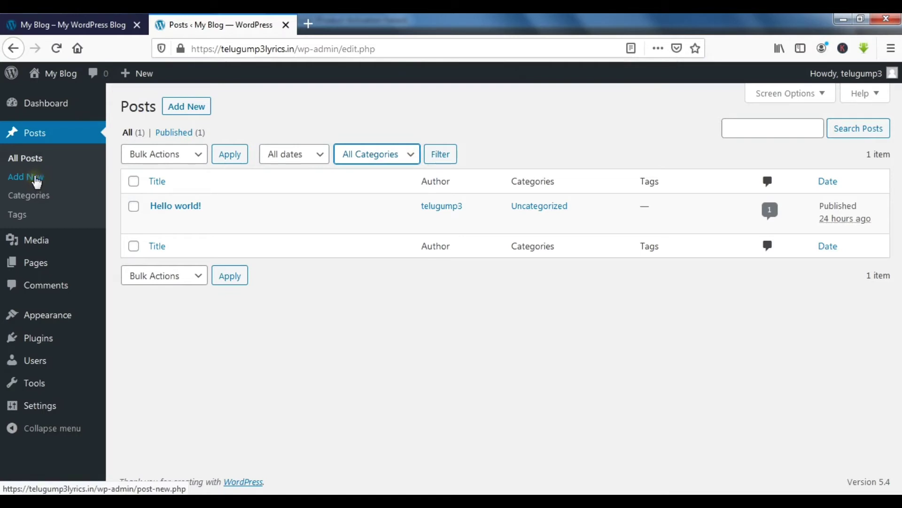
# Step: Start a new post, dismiss the block editor welcome guide, then exit back to All Posts
pyautogui.click(37, 180)
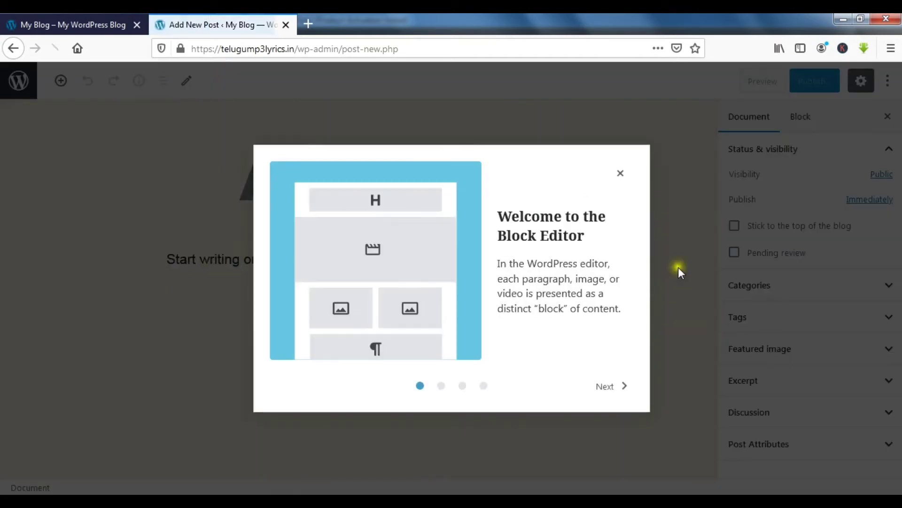
pyautogui.click(620, 173)
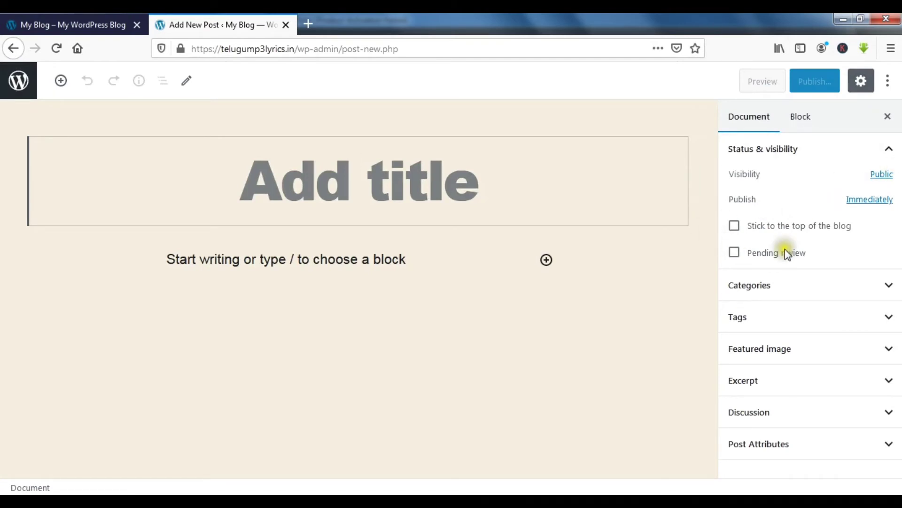
pyautogui.click(895, 88)
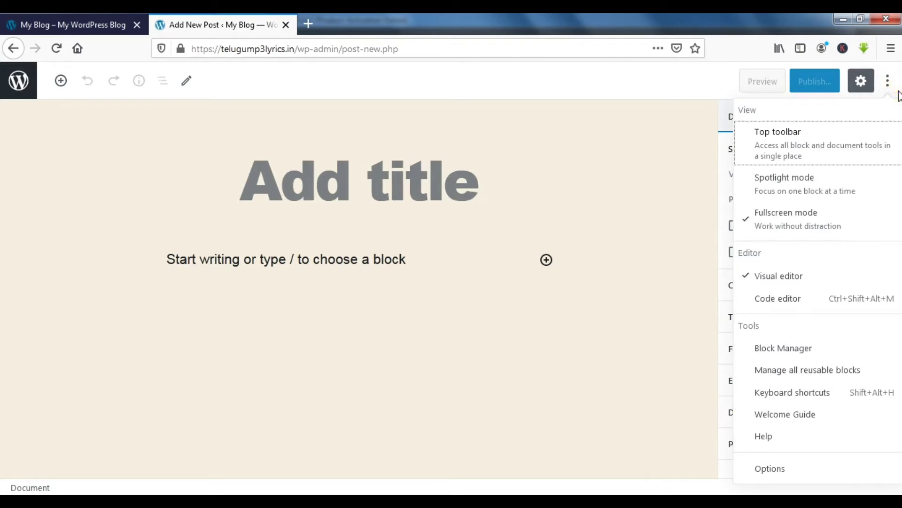
pyautogui.click(660, 82)
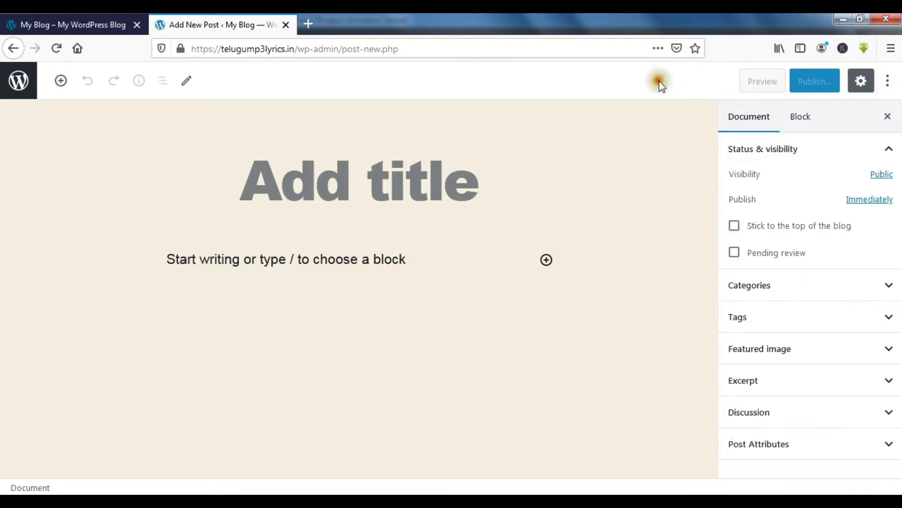
pyautogui.click(18, 83)
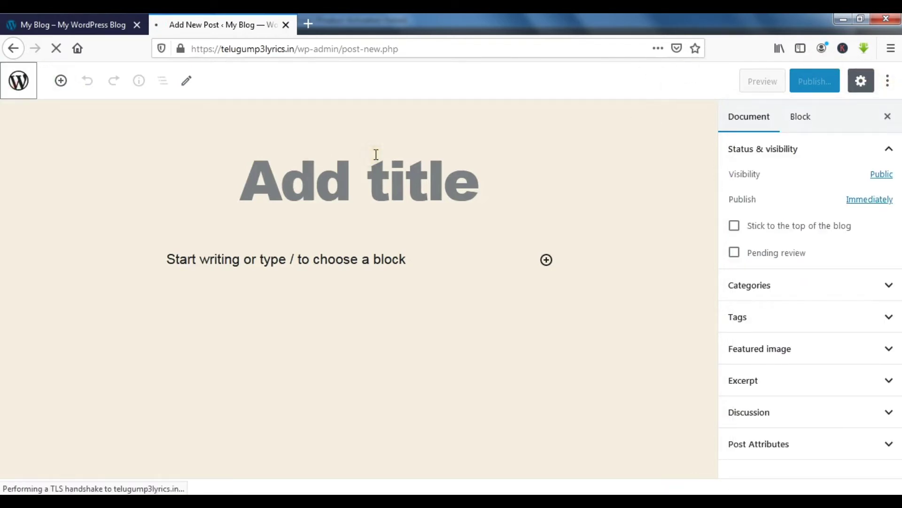
pyautogui.click(376, 154)
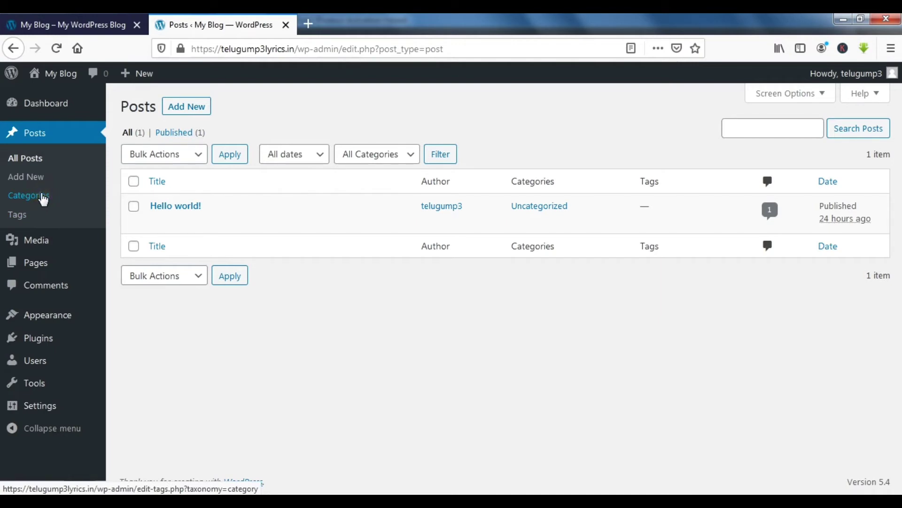
# Step: Review Posts > Categories, with its empty Add New Category form and lone Uncategorized category
pyautogui.click(42, 197)
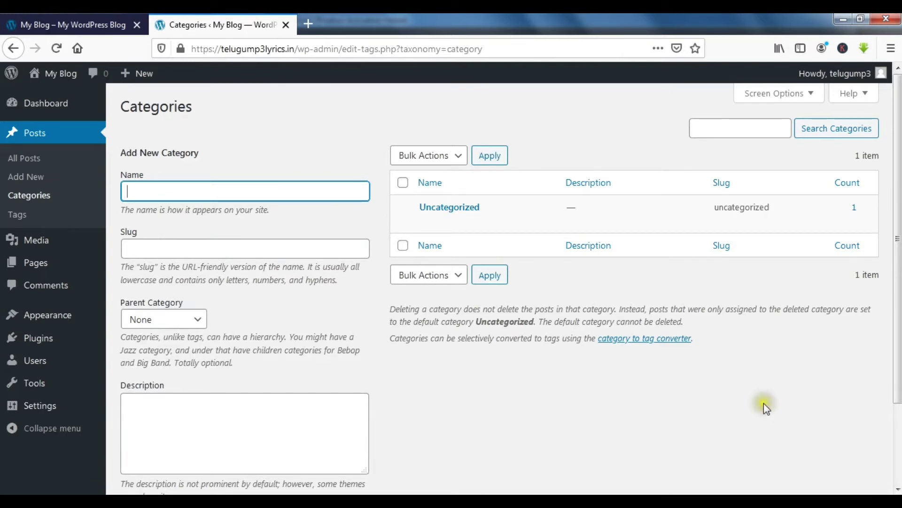
pyautogui.scroll(-2, 783, 432)
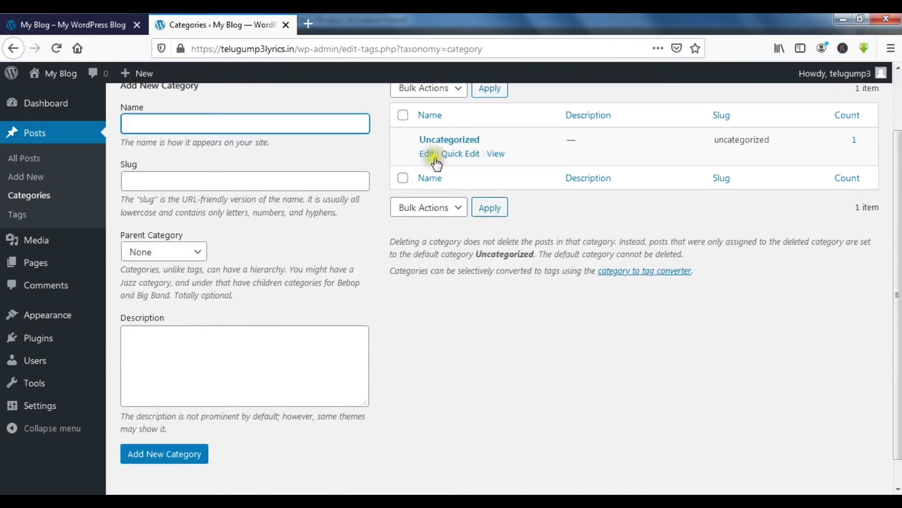
pyautogui.scroll(2, 712, 360)
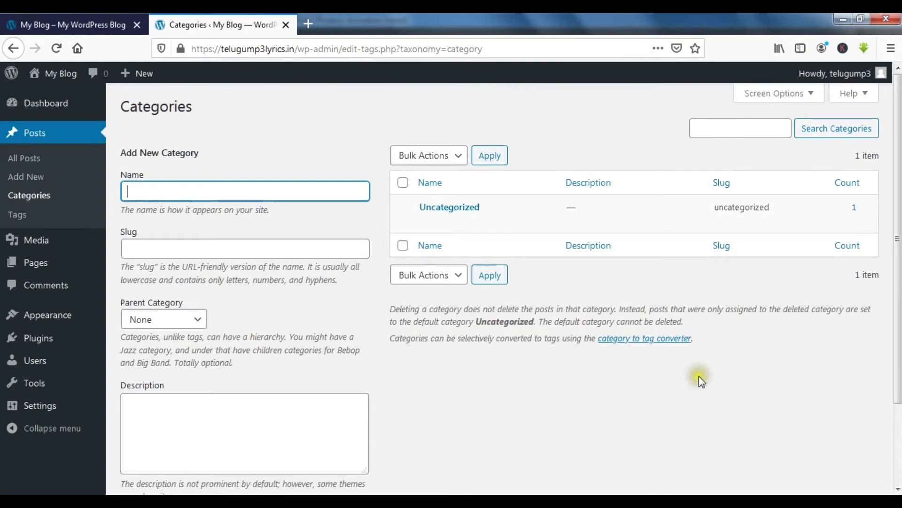
pyautogui.click(16, 215)
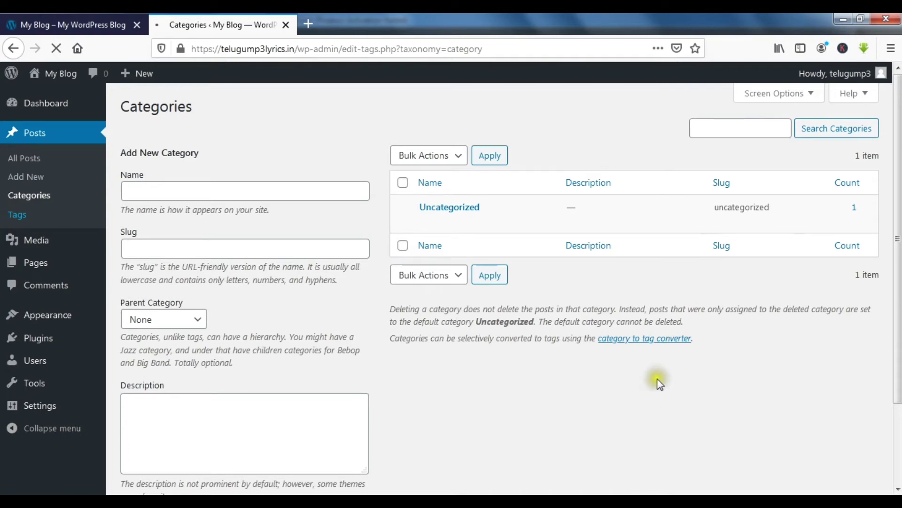
# Step: View the empty Tags screen, then the Media Library showing no media items
pyautogui.click(18, 215)
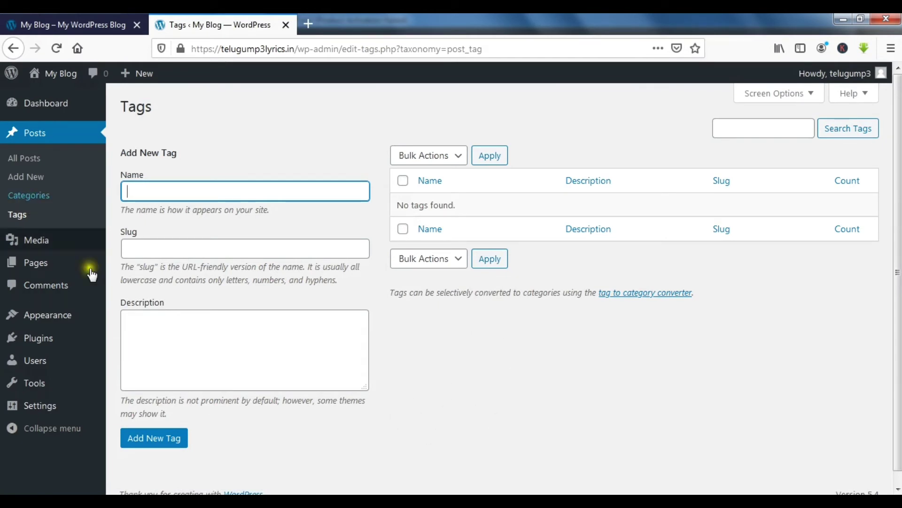
pyautogui.click(47, 248)
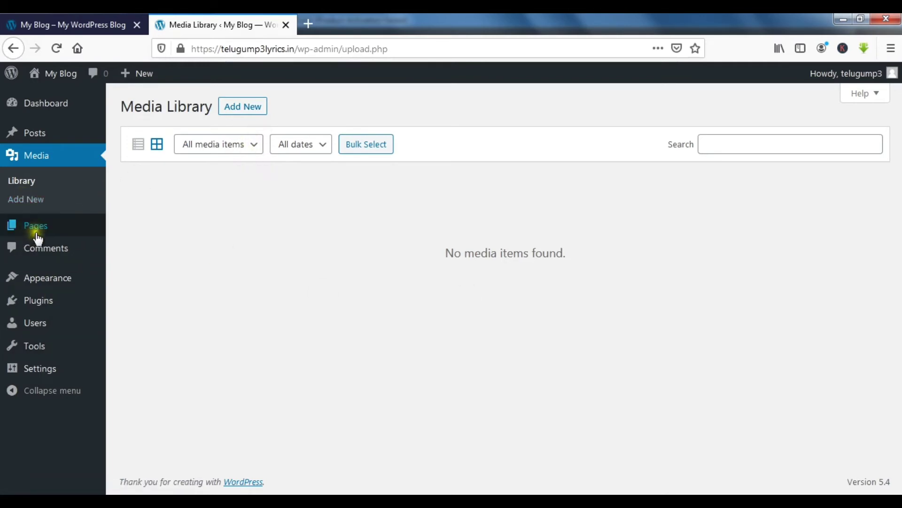
# Step: List the site's pages and open the published Sample Page in a new tab
pyautogui.moveTo(37, 239)
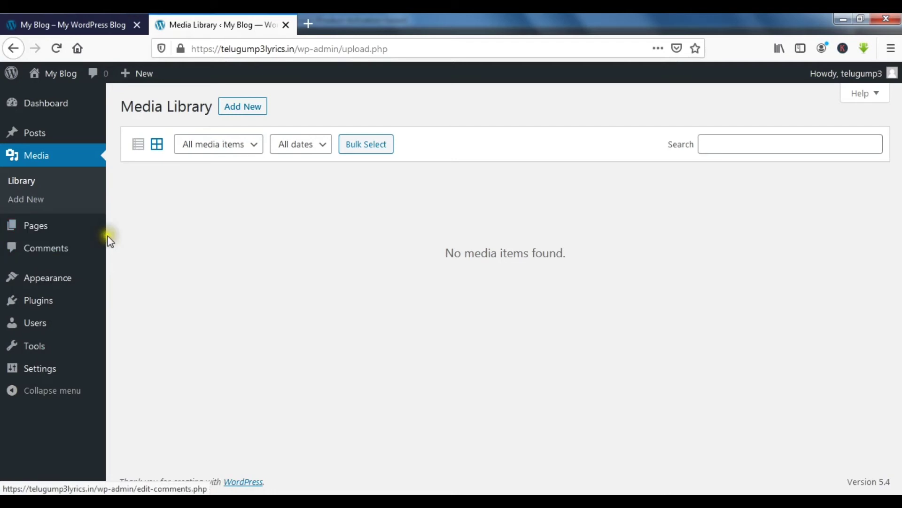
pyautogui.click(42, 229)
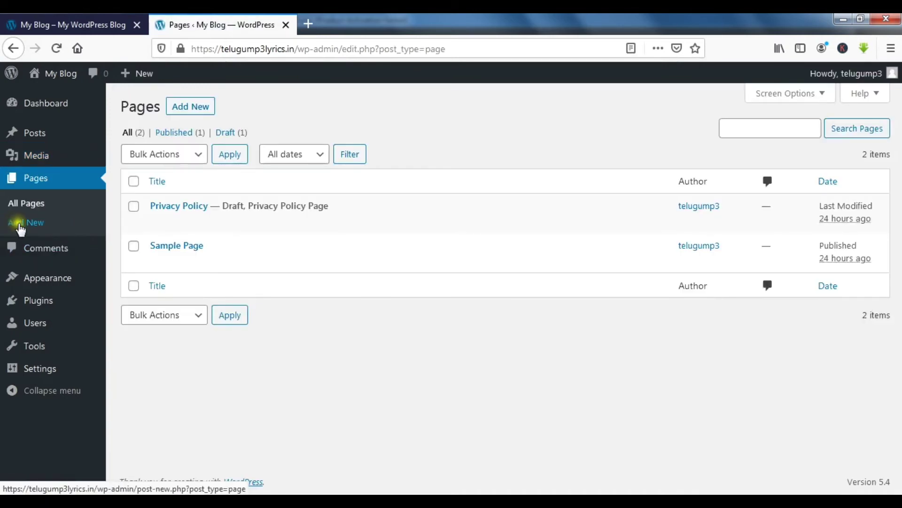
pyautogui.moveTo(166, 247)
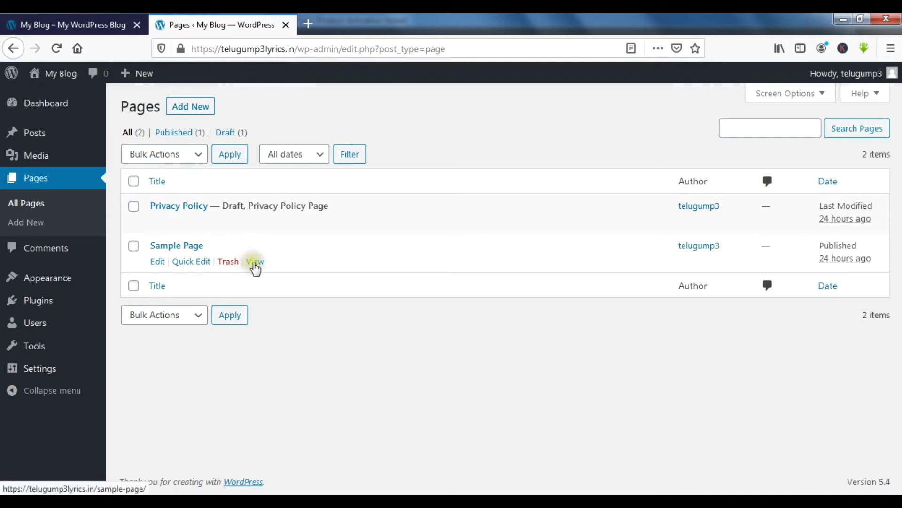
pyautogui.rightClick(256, 263)
pyautogui.click(282, 273)
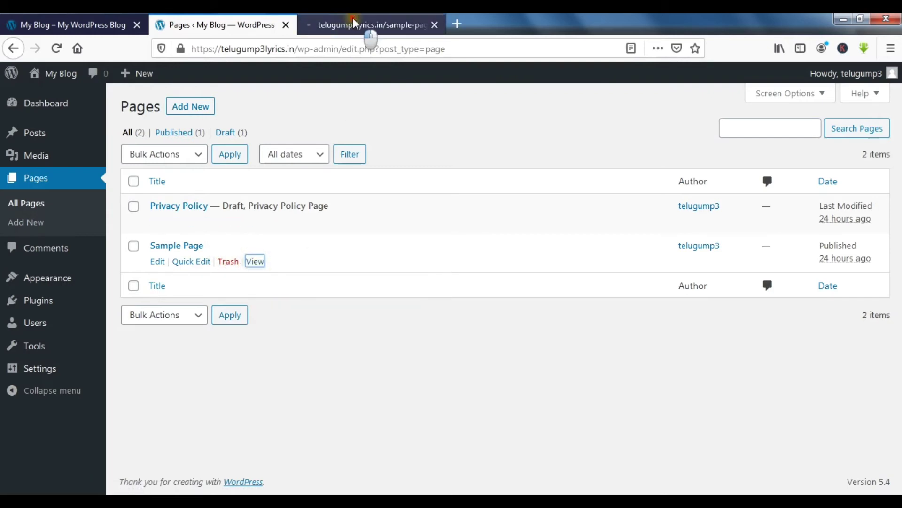
# Step: View the Sample Page in its own tab, then return to the Pages admin tab
pyautogui.click(367, 24)
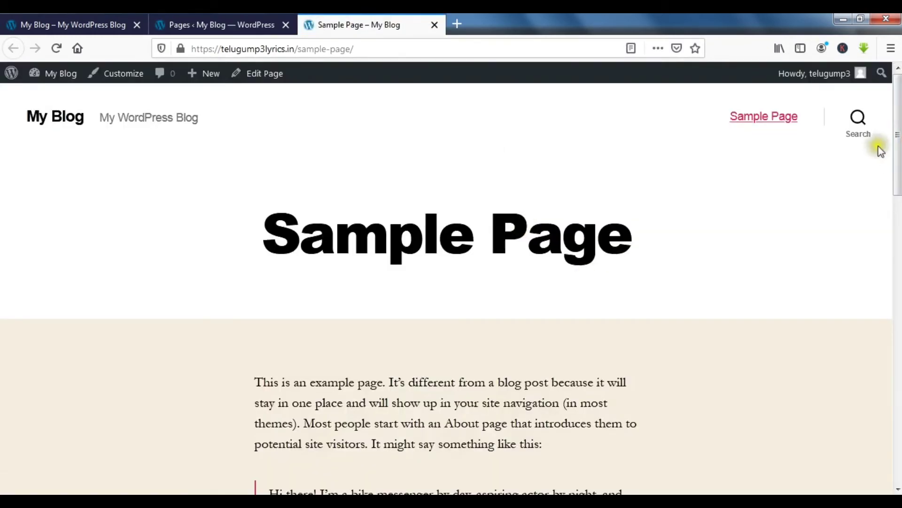
pyautogui.moveTo(895, 141)
pyautogui.mouseDown()
pyautogui.moveTo(895, 429)
pyautogui.moveTo(897, 130)
pyautogui.mouseUp()
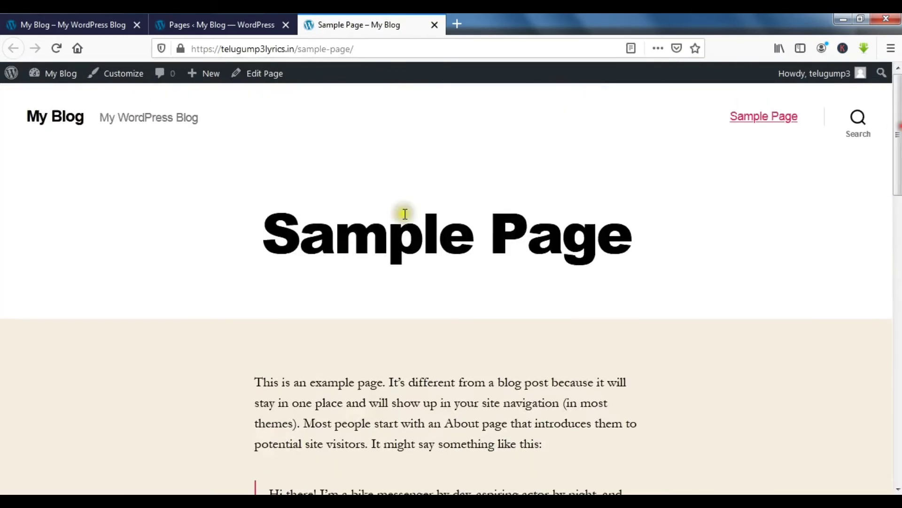
pyautogui.click(195, 17)
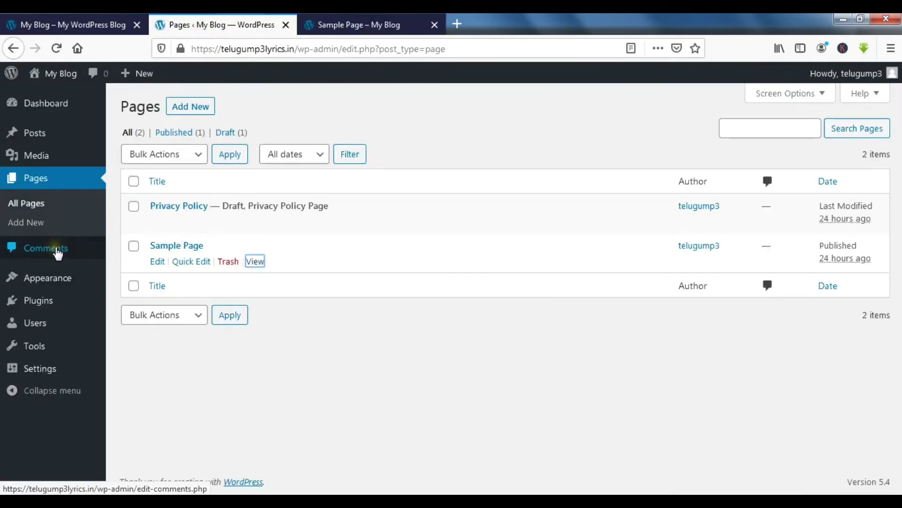
# Step: Look over the blog's single comment and its actions, then go to Appearance > Themes
pyautogui.click(57, 249)
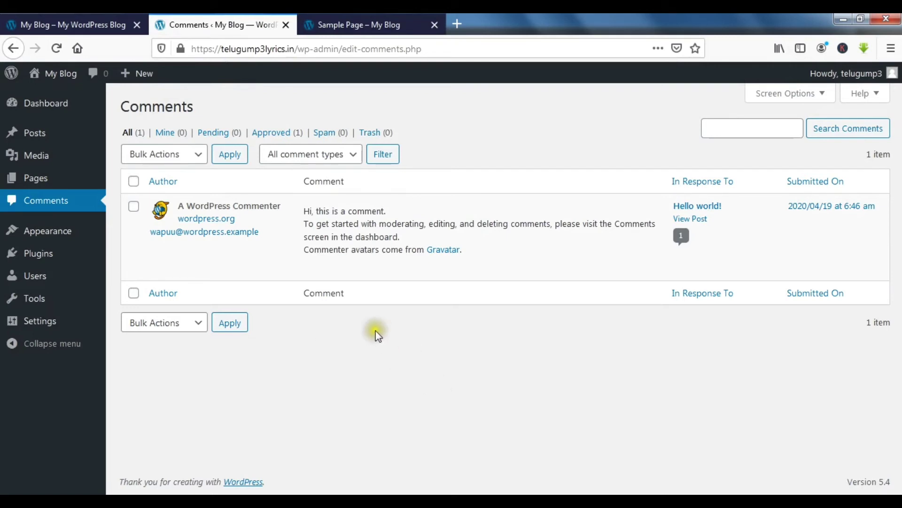
pyautogui.moveTo(308, 271)
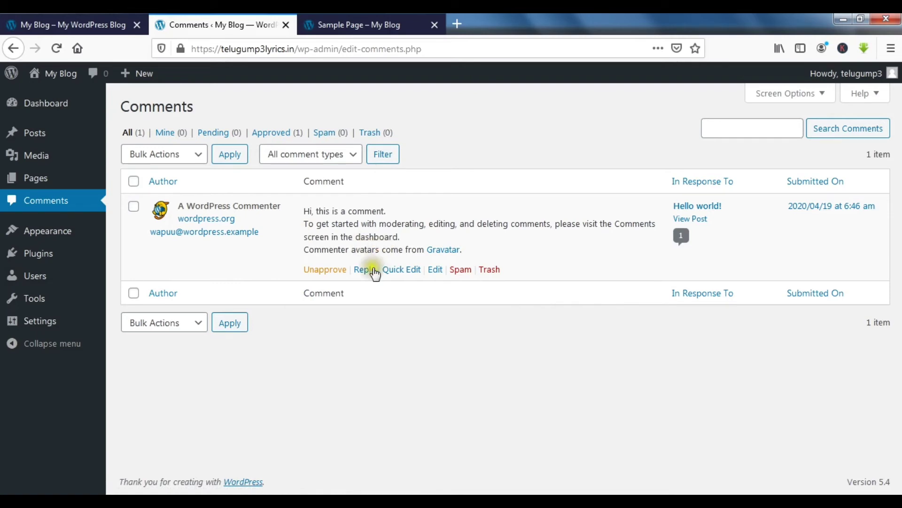
pyautogui.moveTo(45, 234)
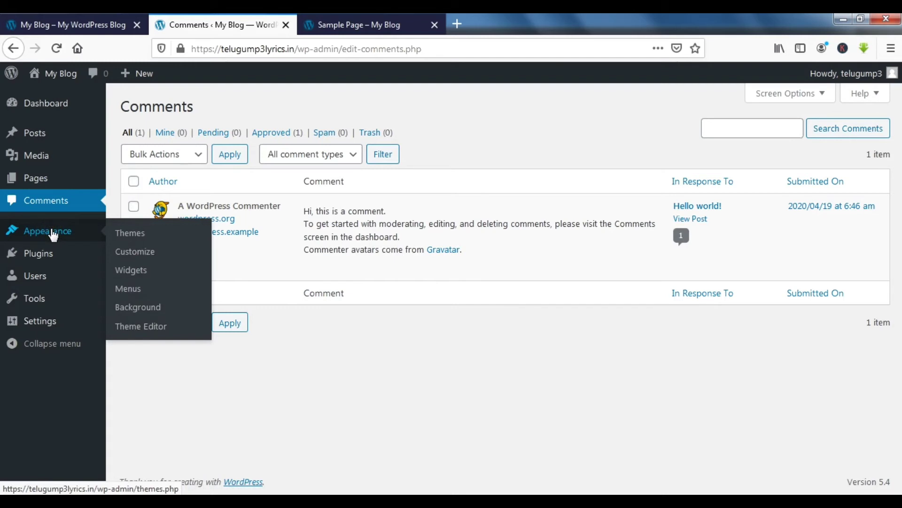
pyautogui.click(51, 231)
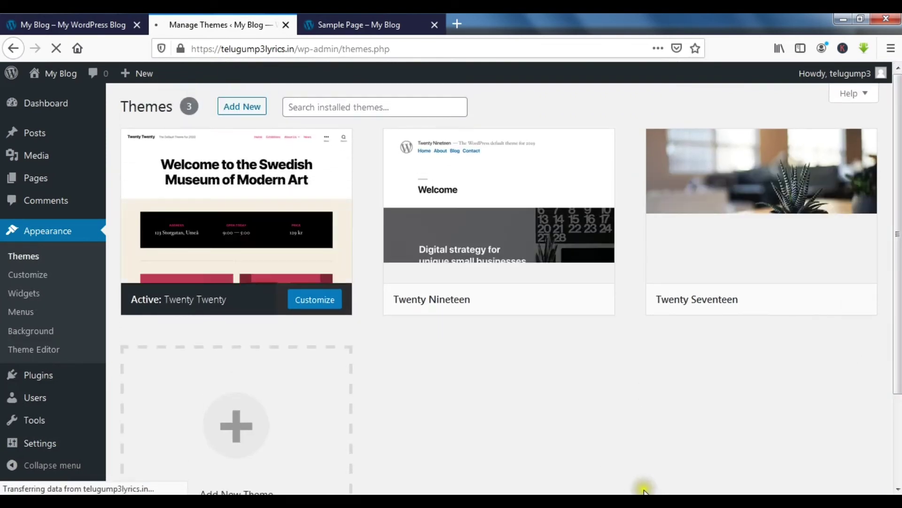
pyautogui.click(358, 22)
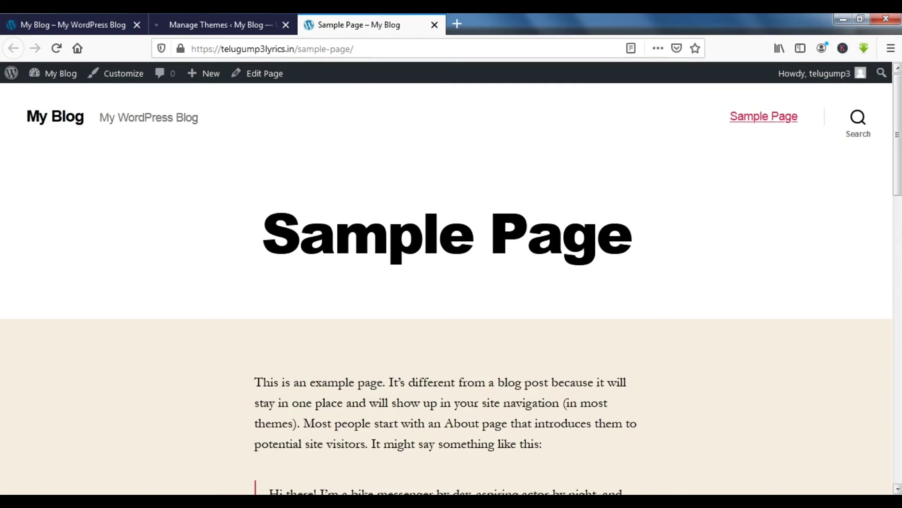
pyautogui.click(214, 21)
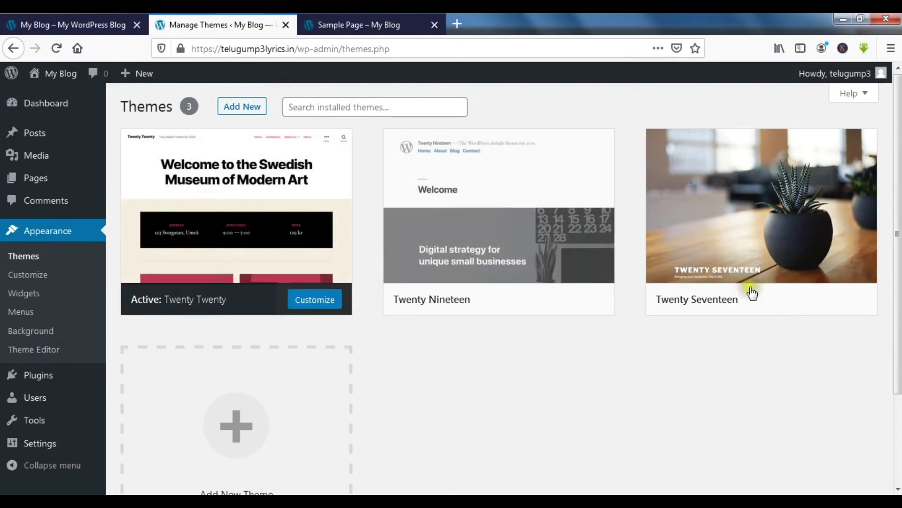
pyautogui.moveTo(858, 305)
pyautogui.scroll(-2, 511, 282)
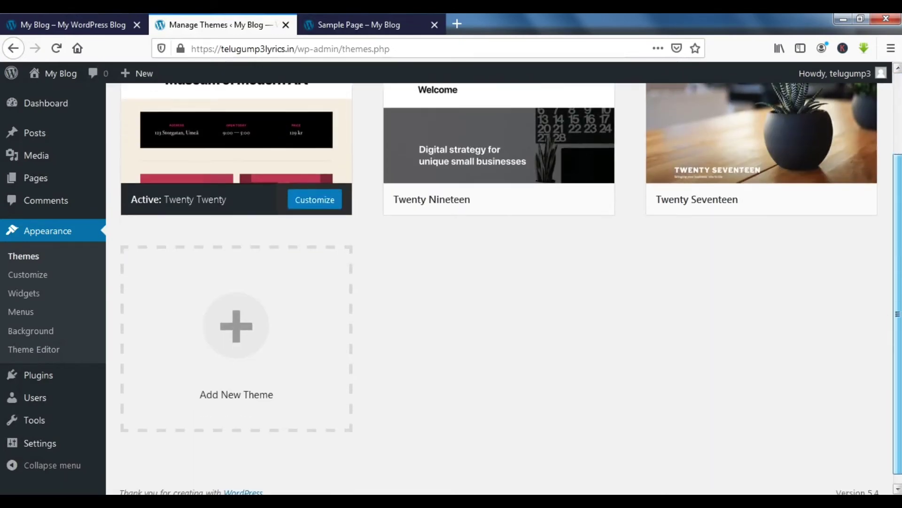
pyautogui.scroll(2, 511, 282)
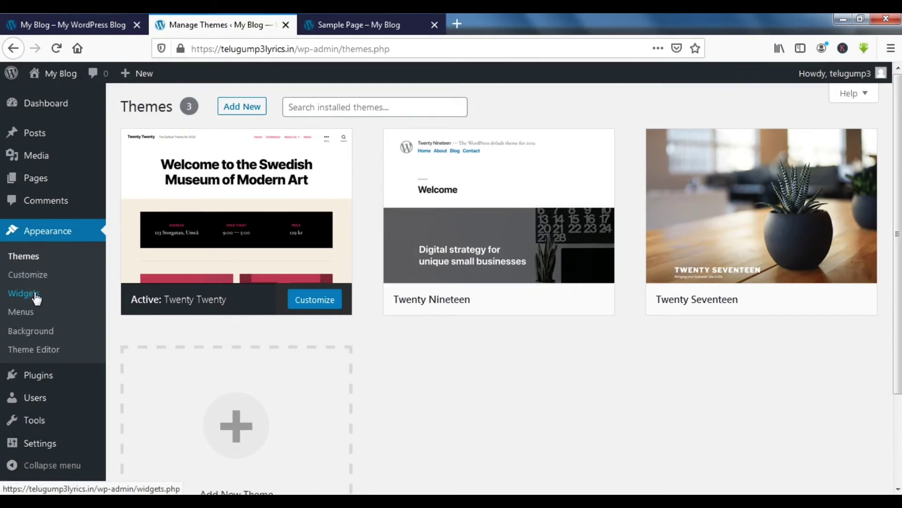
# Step: Load the bloggervj.com blog in a new browser tab
pyautogui.click(458, 24)
pyautogui.write('blog')
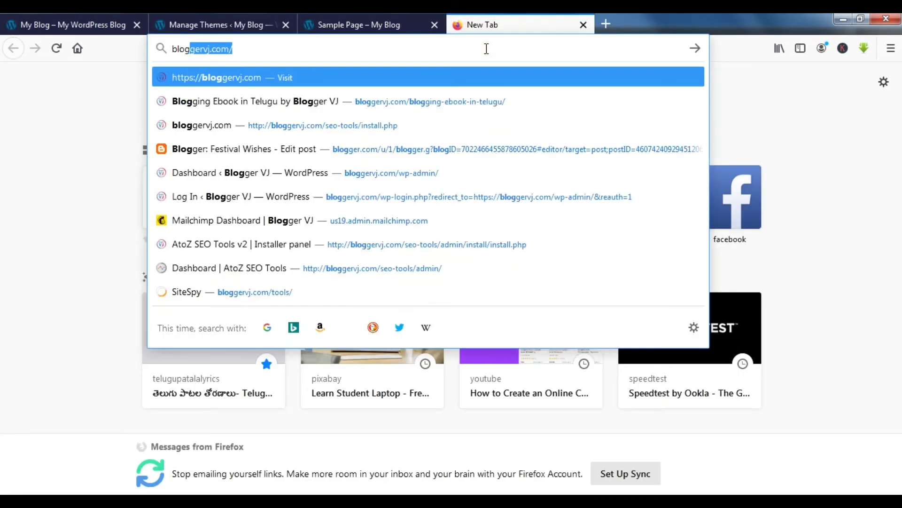
pyautogui.press('Return')
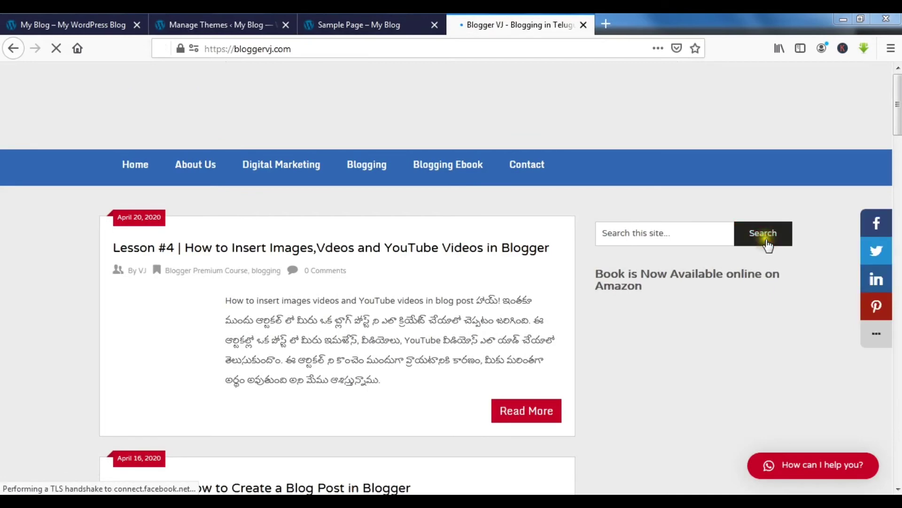
# Step: Scroll through the Blogger VJ blog's headings, then return to the WordPress Themes tab
pyautogui.scroll(-3, 420, 112)
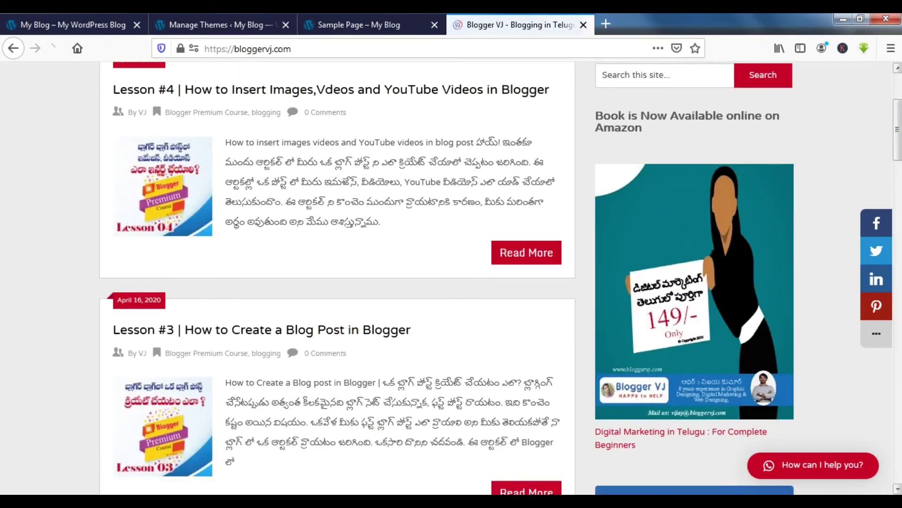
pyautogui.scroll(-6, 699, 360)
pyautogui.scroll(-1, 893, 191)
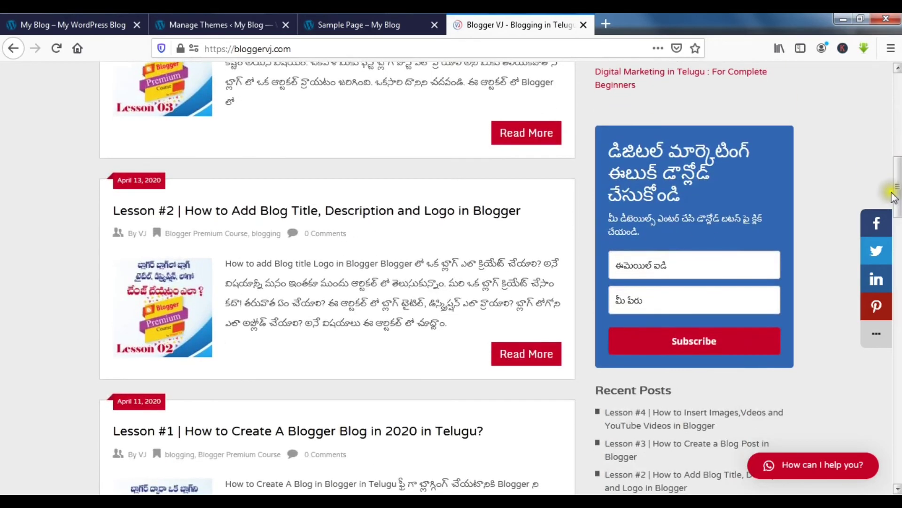
pyautogui.moveTo(679, 200); pyautogui.dragTo(603, 150)
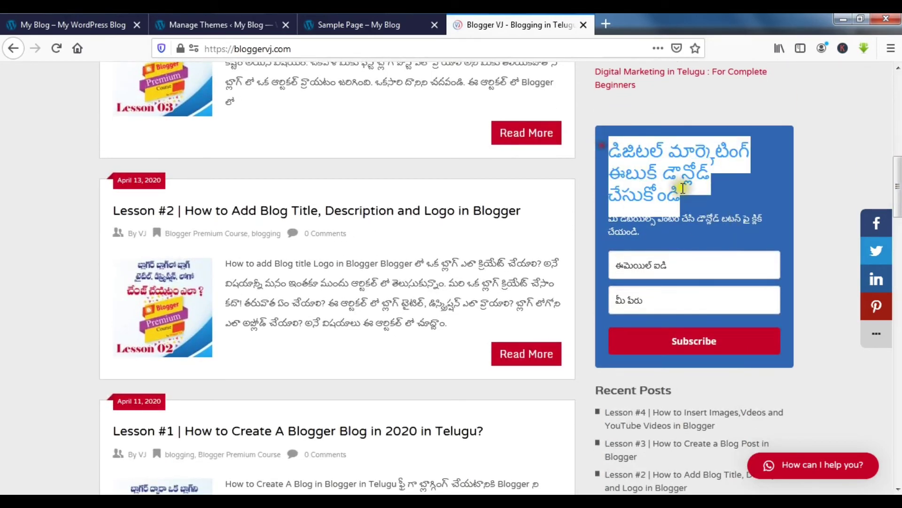
pyautogui.click(724, 207)
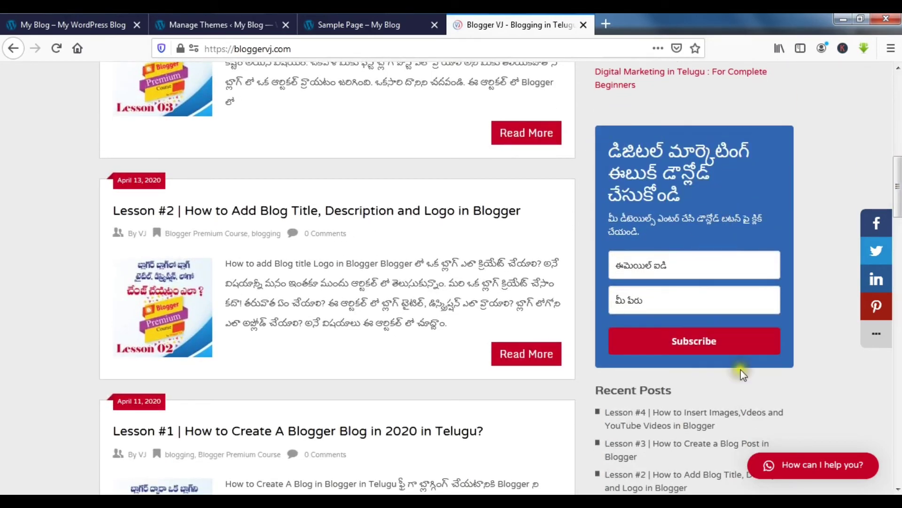
pyautogui.scroll(-4, 576, 360)
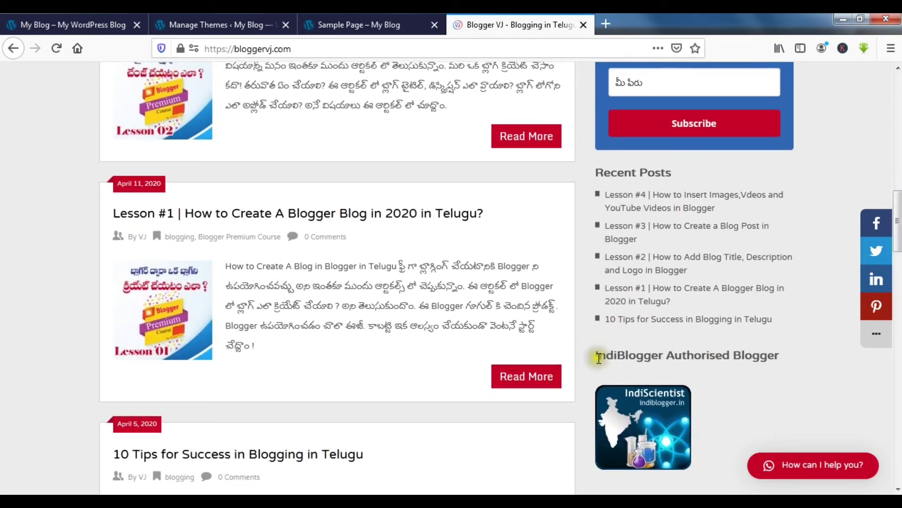
pyautogui.moveTo(598, 357); pyautogui.dragTo(774, 365)
pyautogui.click(736, 366)
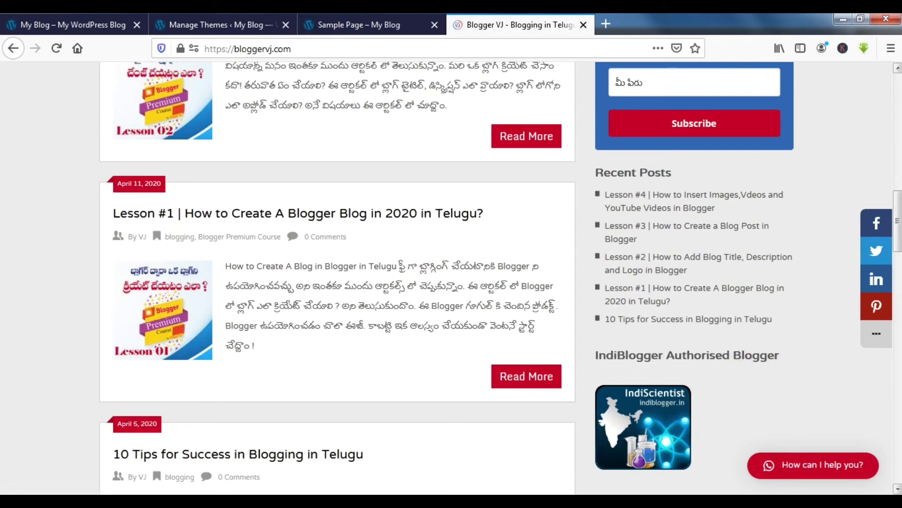
pyautogui.moveTo(897, 221); pyautogui.dragTo(897, 107)
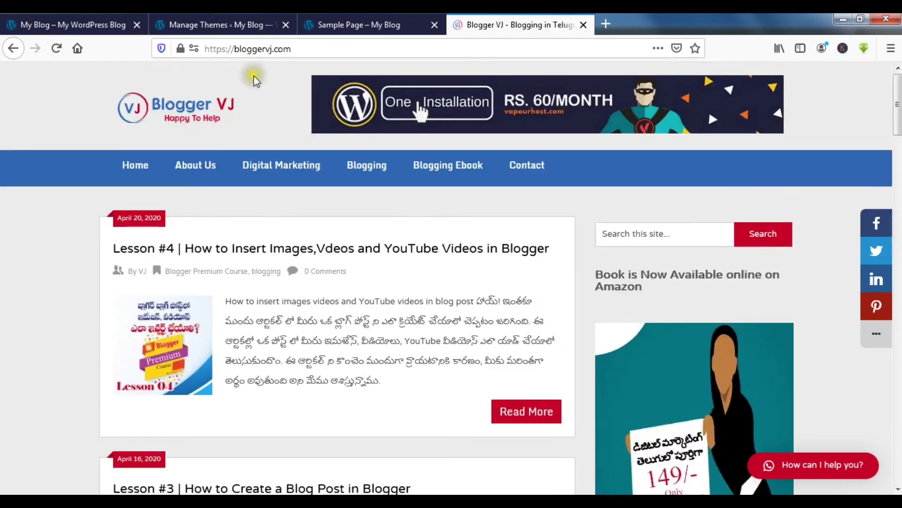
pyautogui.click(216, 26)
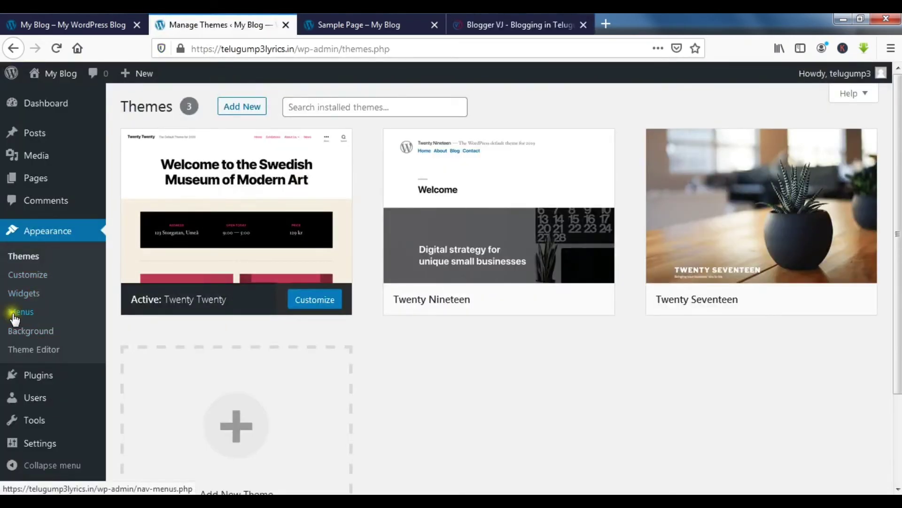
# Step: Glance over the Blogger VJ home page, then return to the WordPress Themes admin tab
pyautogui.click(466, 26)
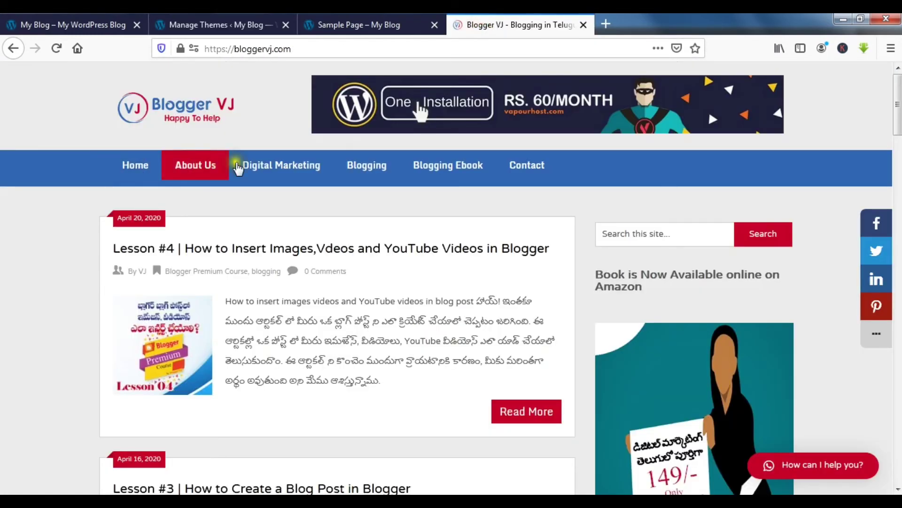
pyautogui.scroll(-15, 420, 112)
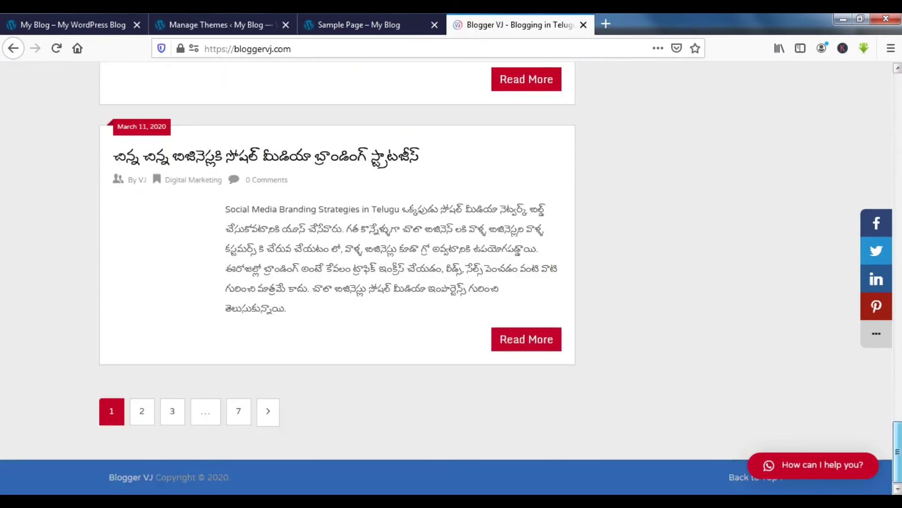
pyautogui.scroll(10, 419, 113)
pyautogui.scroll(10, 420, 113)
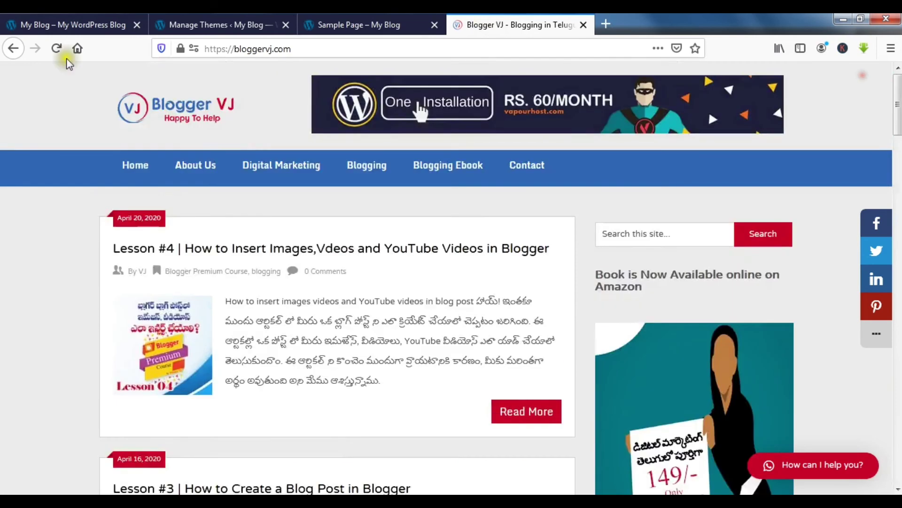
pyautogui.click(263, 25)
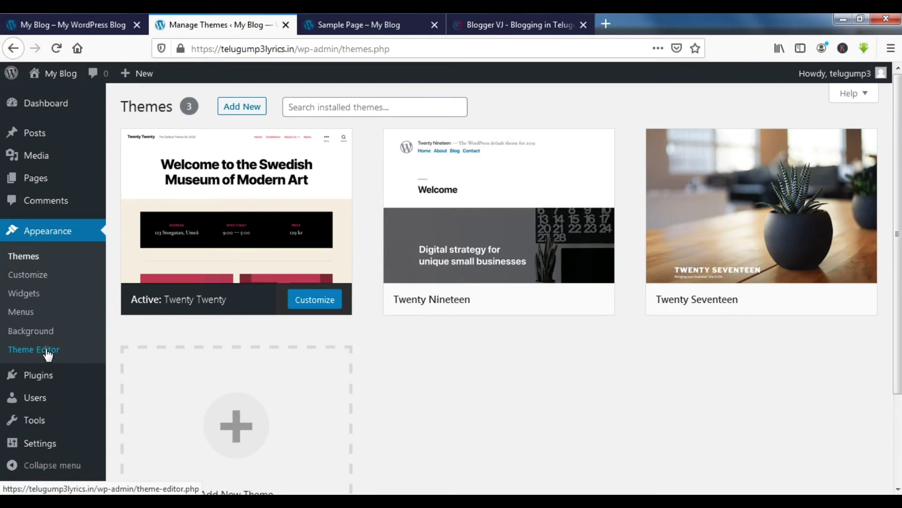
pyautogui.moveTo(47, 382)
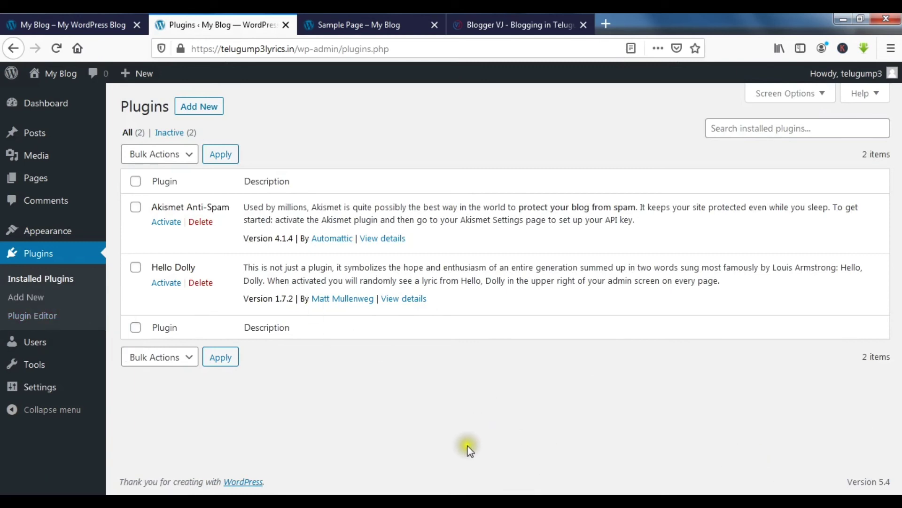
pyautogui.click(521, 24)
pyautogui.scroll(-1, 751, 208)
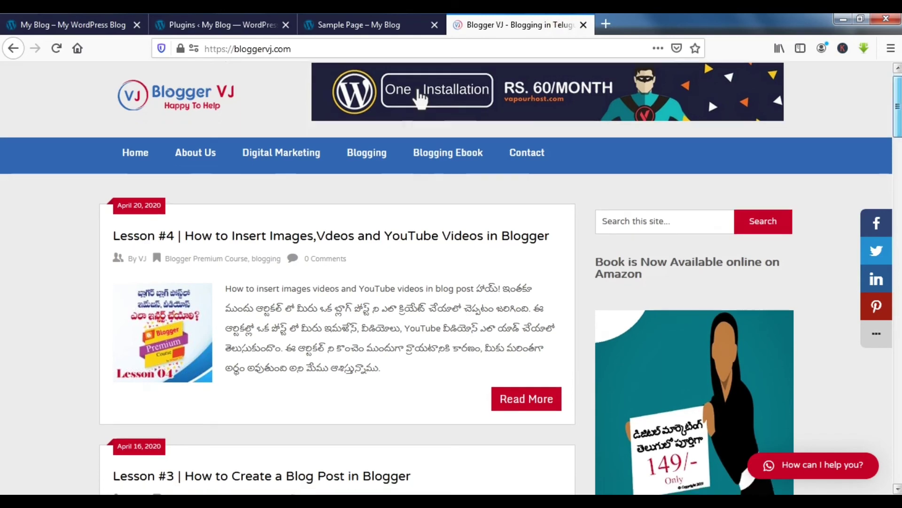
pyautogui.scroll(-10, 419, 99)
pyautogui.scroll(2, 679, 288)
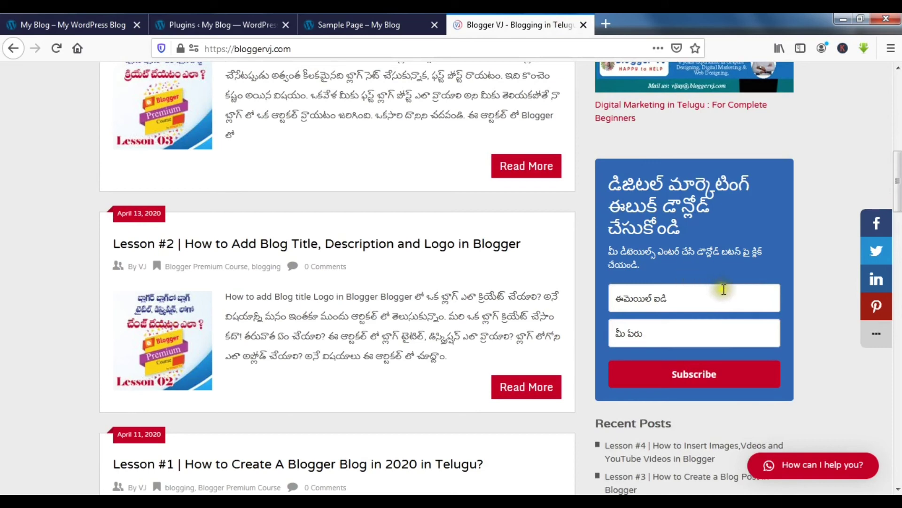
pyautogui.click(223, 21)
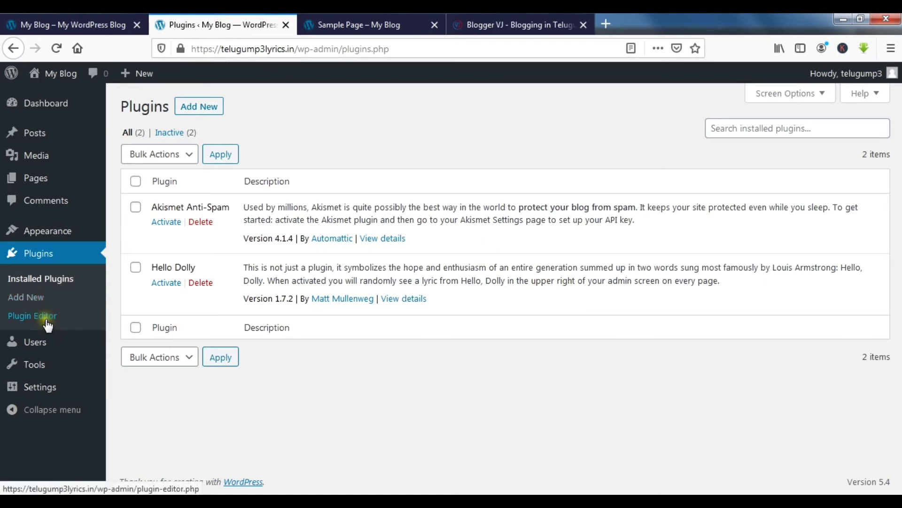
pyautogui.moveTo(44, 349)
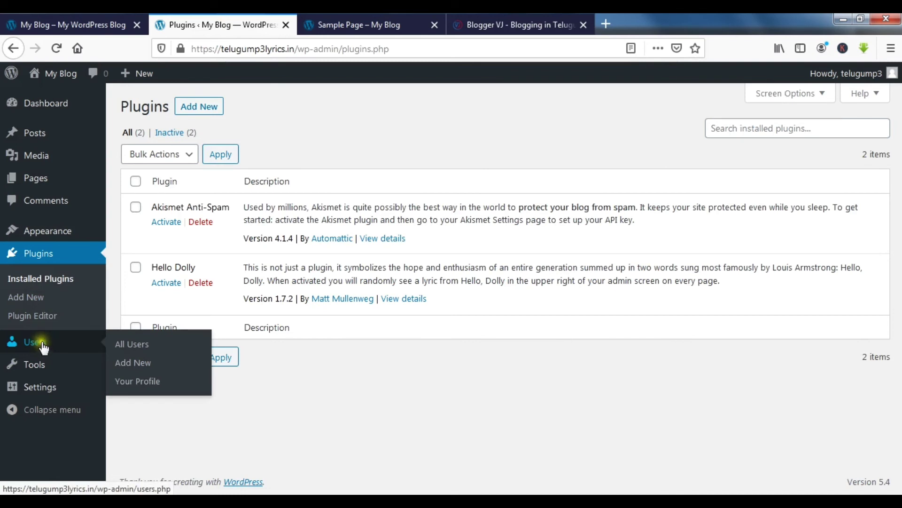
# Step: Open the Users list and check the 'Change role to…' roles without changing the Administrator
pyautogui.click(45, 348)
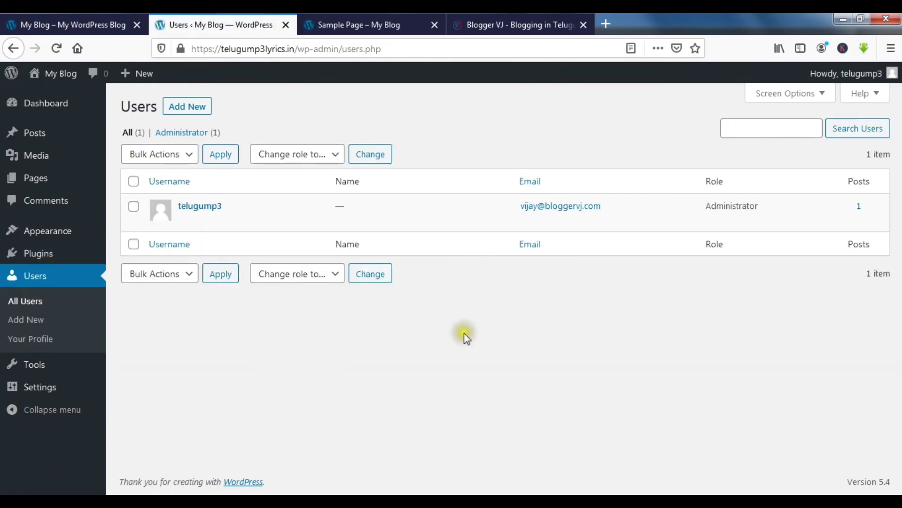
pyautogui.click(231, 320)
pyautogui.click(335, 274)
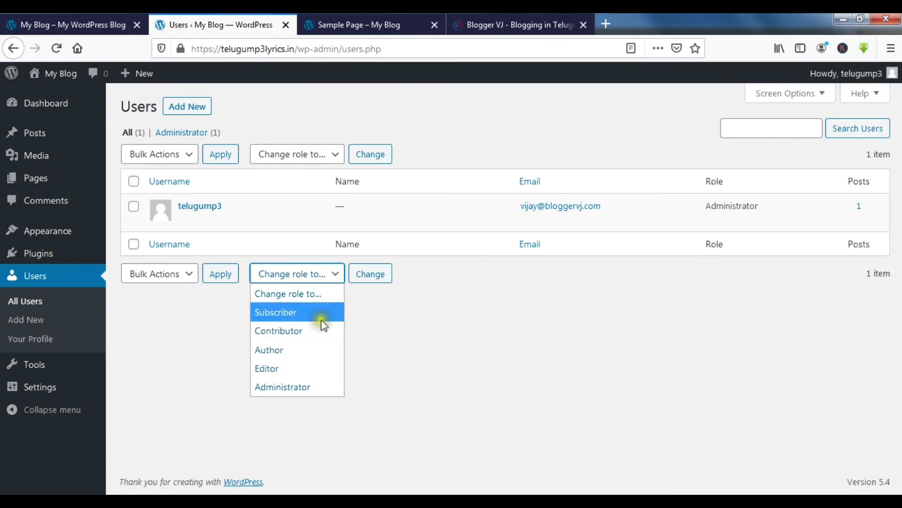
pyautogui.click(190, 339)
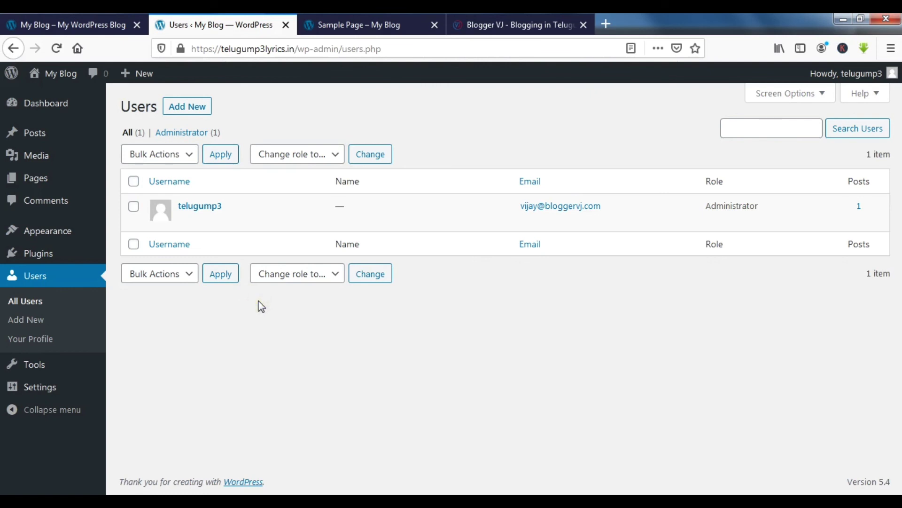
pyautogui.click(294, 302)
# Step: Open the Tools page with the Categories and Tags Converter, then go to Settings
pyautogui.click(47, 367)
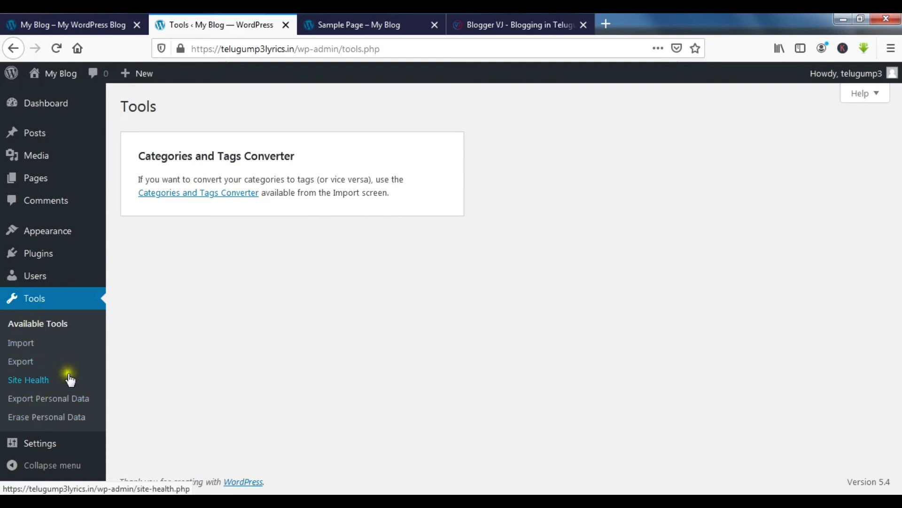
pyautogui.click(51, 444)
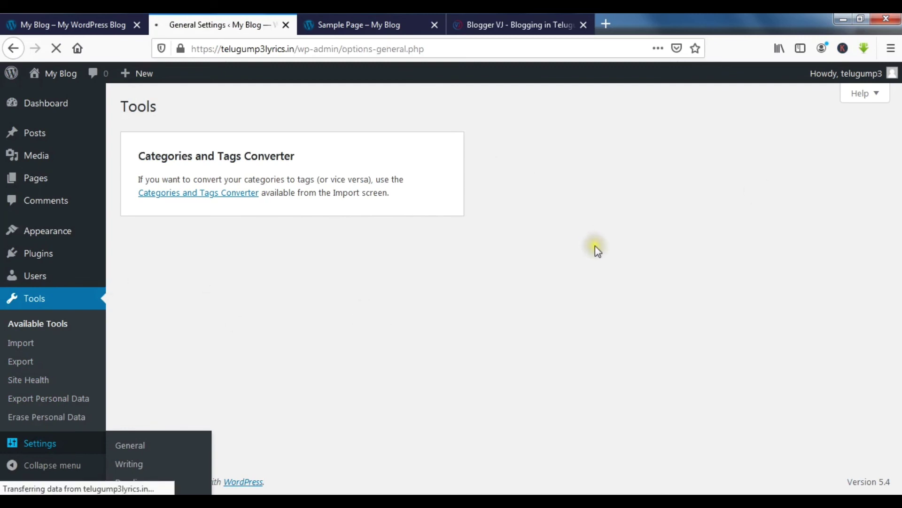
# Step: Review General Settings ('My Blog', UTC+0), collapsing and restoring the admin menu along the way
pyautogui.scroll(-2, 580, 265)
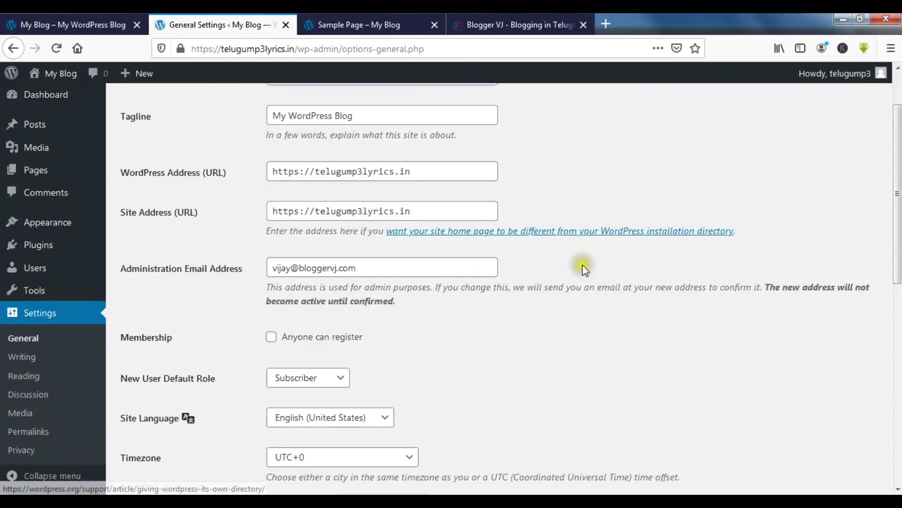
pyautogui.scroll(-6, 583, 267)
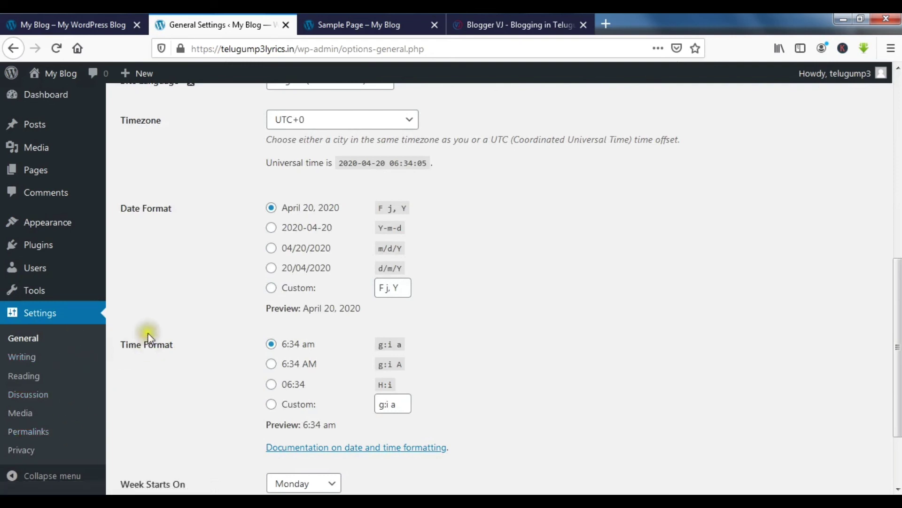
pyautogui.scroll(-3, 156, 339)
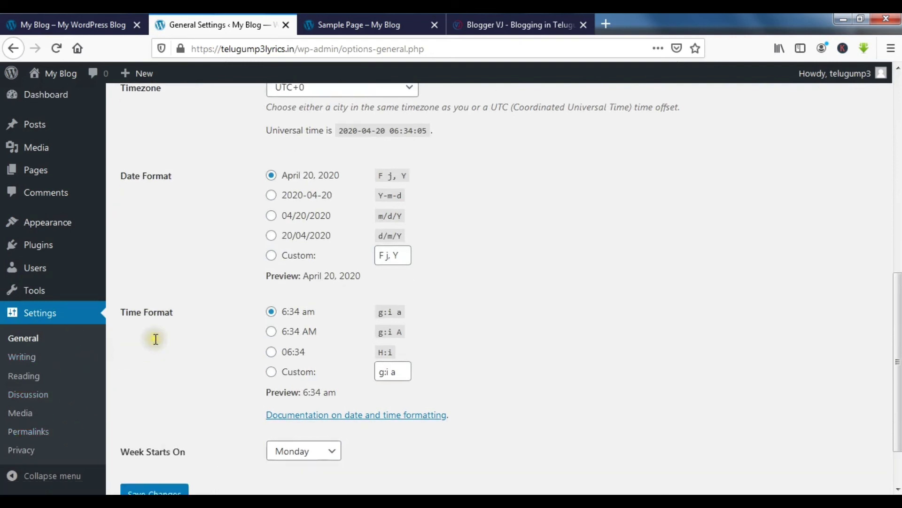
pyautogui.click(14, 477)
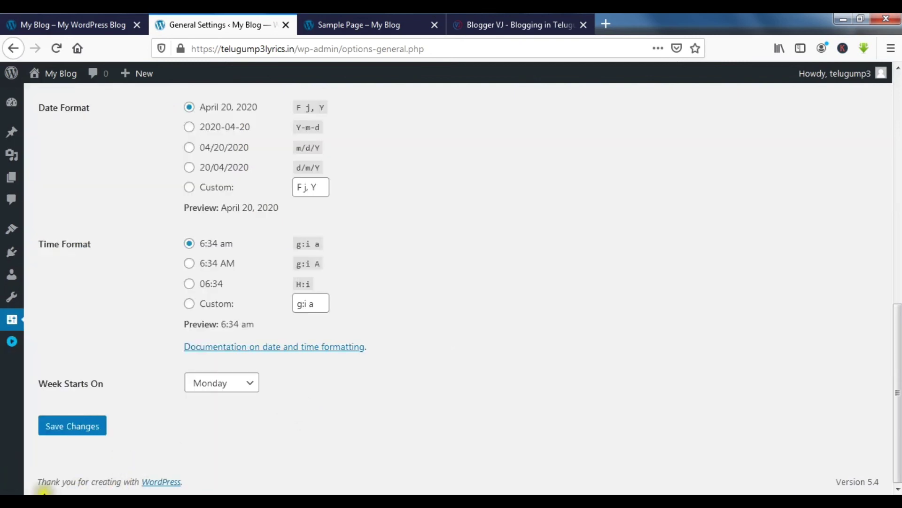
pyautogui.click(13, 342)
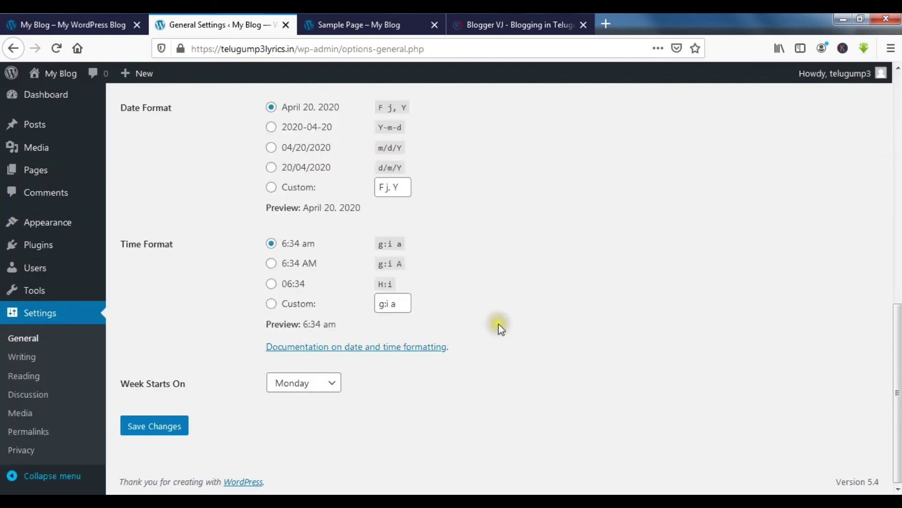
pyautogui.scroll(10, 499, 323)
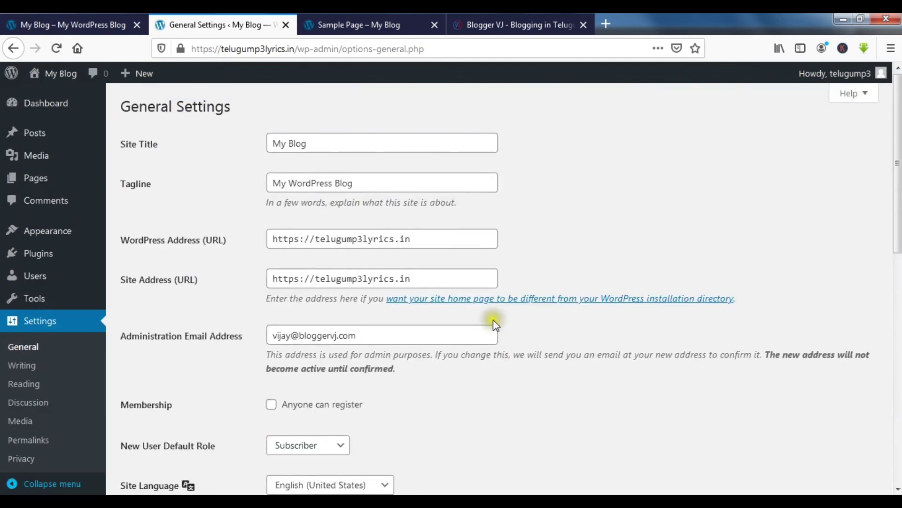